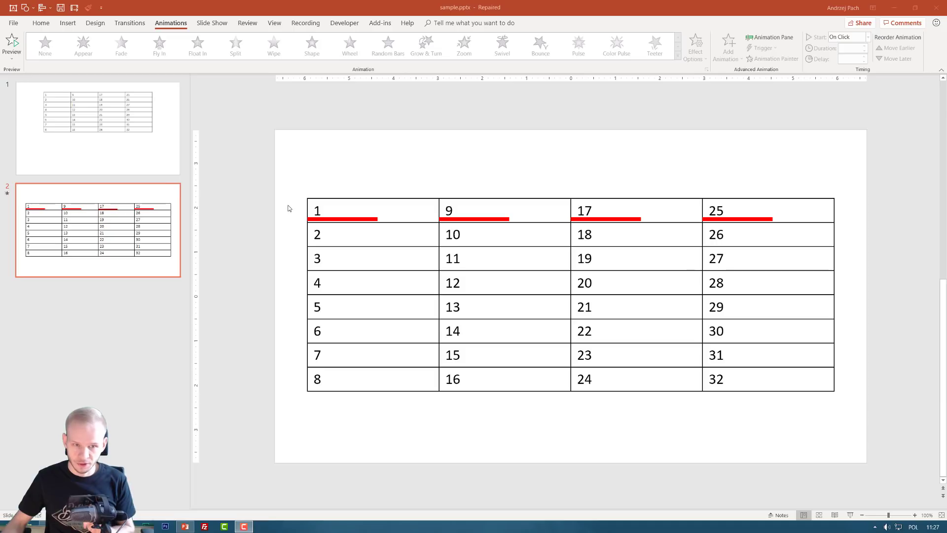
# Nudge the grouped top-row numbers 1, 9, 17, 25 slightly upward on slide 2
pyautogui.click(328, 209)
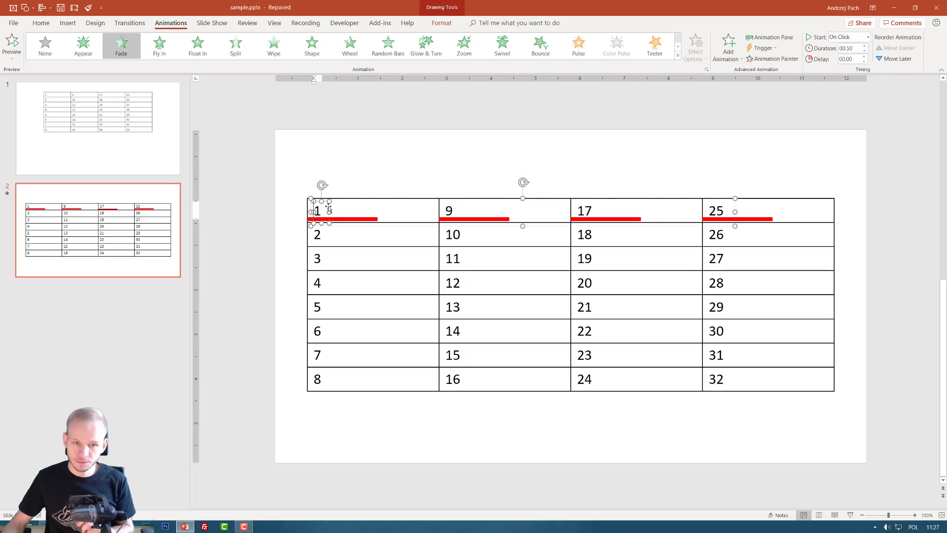
pyautogui.click(448, 208)
pyautogui.click(581, 211)
pyautogui.moveTo(543, 199)
pyautogui.mouseDown()
pyautogui.moveTo(530, 142)
pyautogui.moveTo(553, 169)
pyautogui.moveTo(546, 196)
pyautogui.mouseUp()
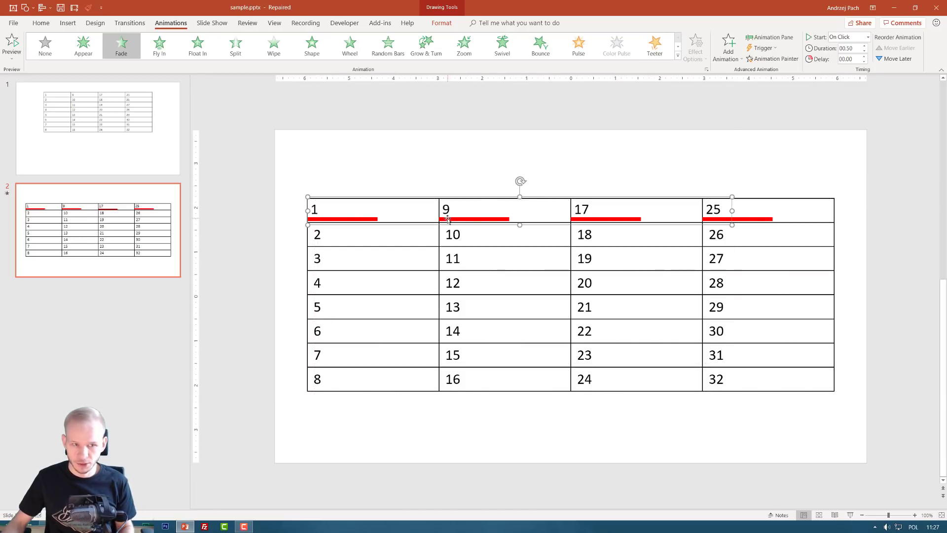
# Apply a Fade animation to slide 1's number table
pyautogui.click(112, 152)
pyautogui.click(397, 172)
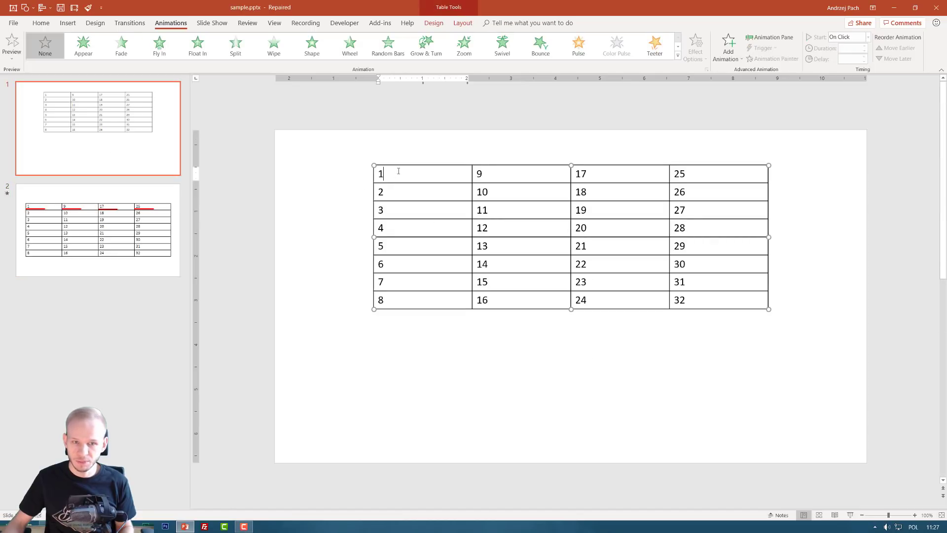
pyautogui.press('Tab')
pyautogui.press('Tab')
pyautogui.press('Tab')
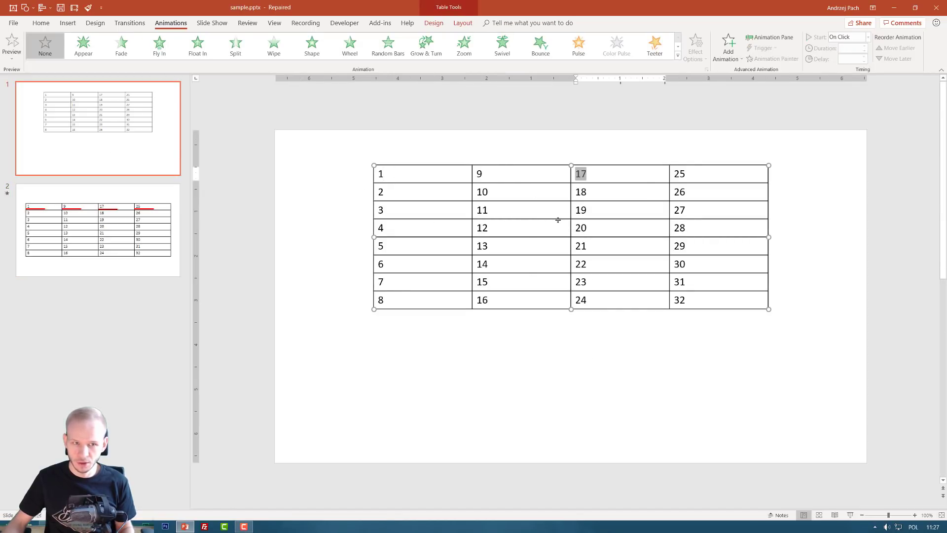
pyautogui.click(121, 45)
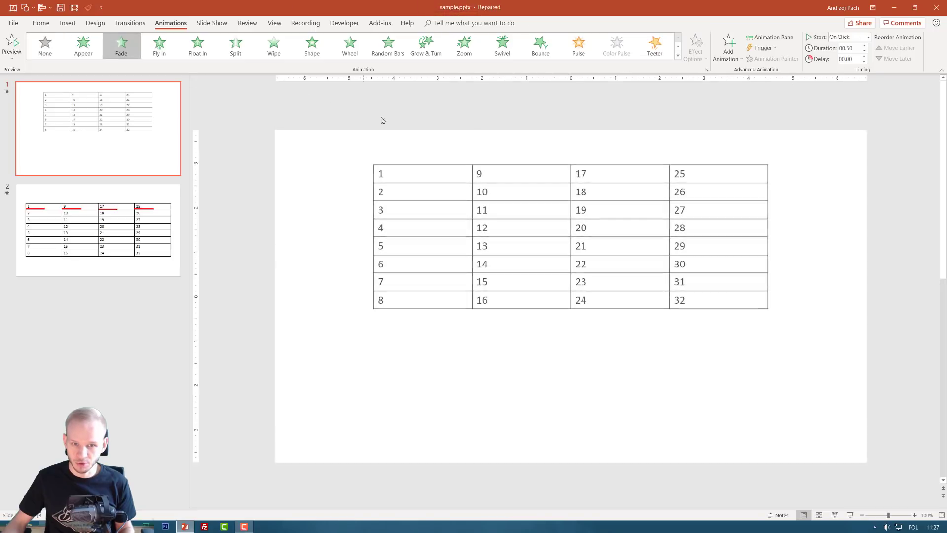
# Marquee-select the table area and paste a blue-styled table over its top rows
pyautogui.click(383, 156)
pyautogui.moveTo(478, 214); pyautogui.dragTo(813, 350)
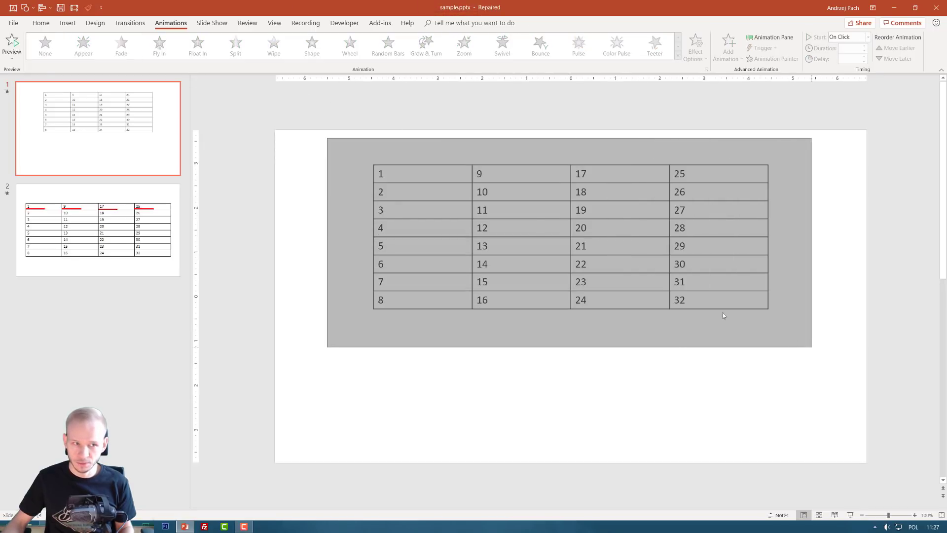
pyautogui.hotkey('ctrl', 'v')
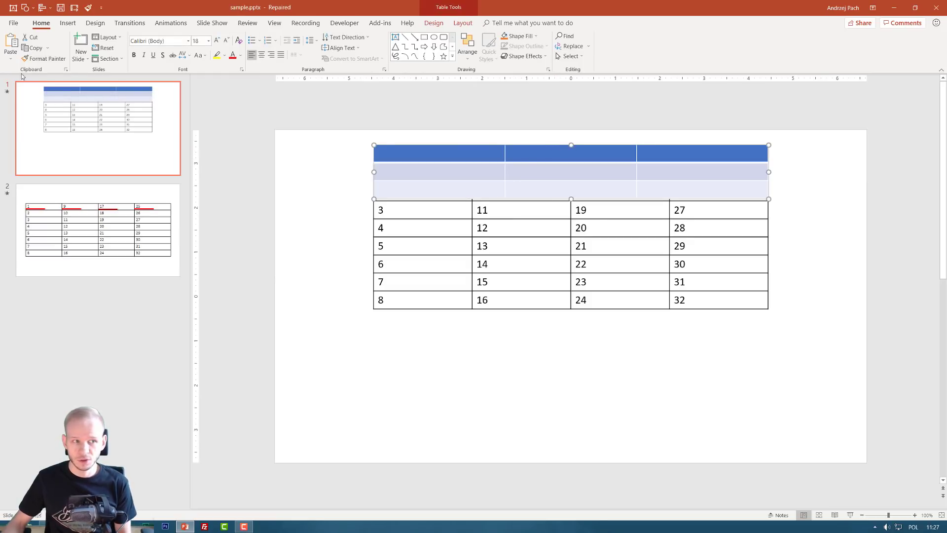
# Paste Special the blue table onto slide 1 as Picture (Enhanced Metafile)
pyautogui.click(10, 58)
pyautogui.click(33, 95)
pyautogui.click(410, 245)
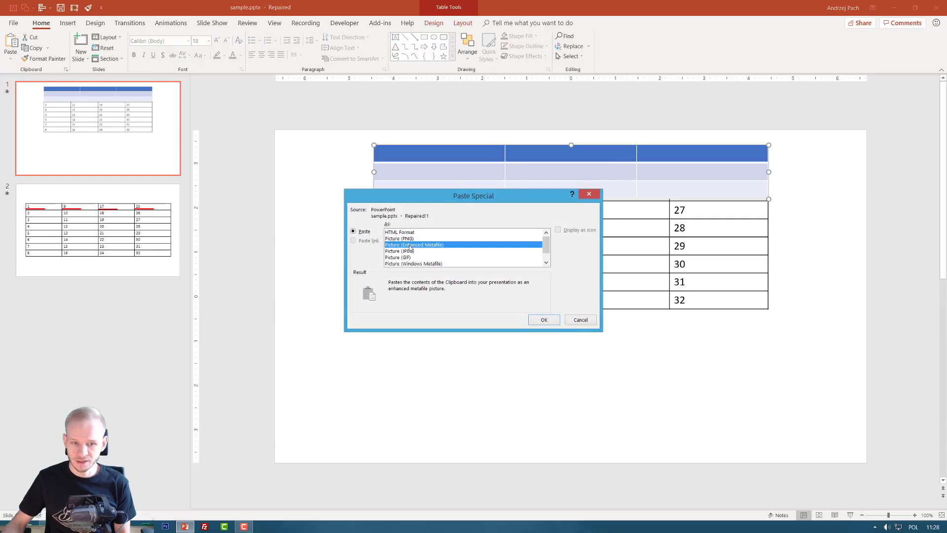
pyautogui.click(555, 323)
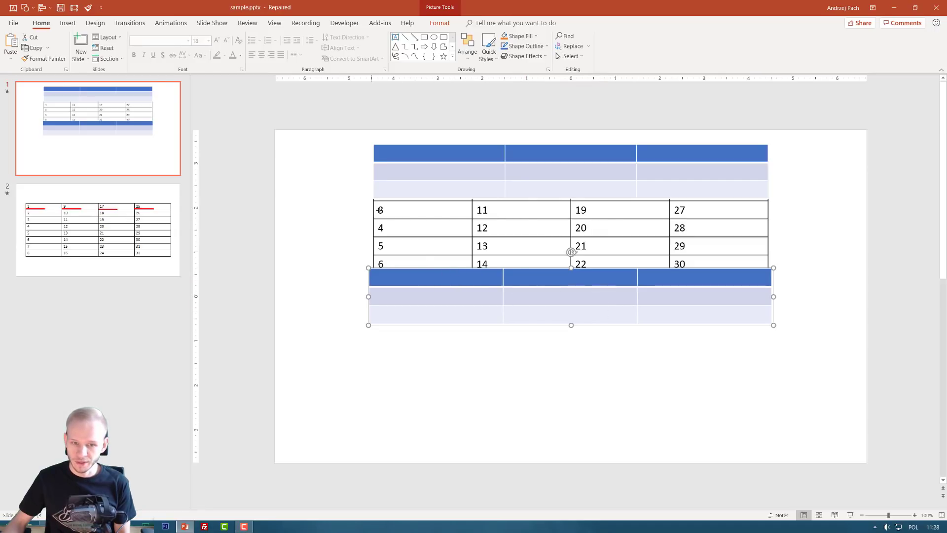
# Ungroup the metafile picture twice, converting it into separate drawing shapes
pyautogui.rightClick(433, 324)
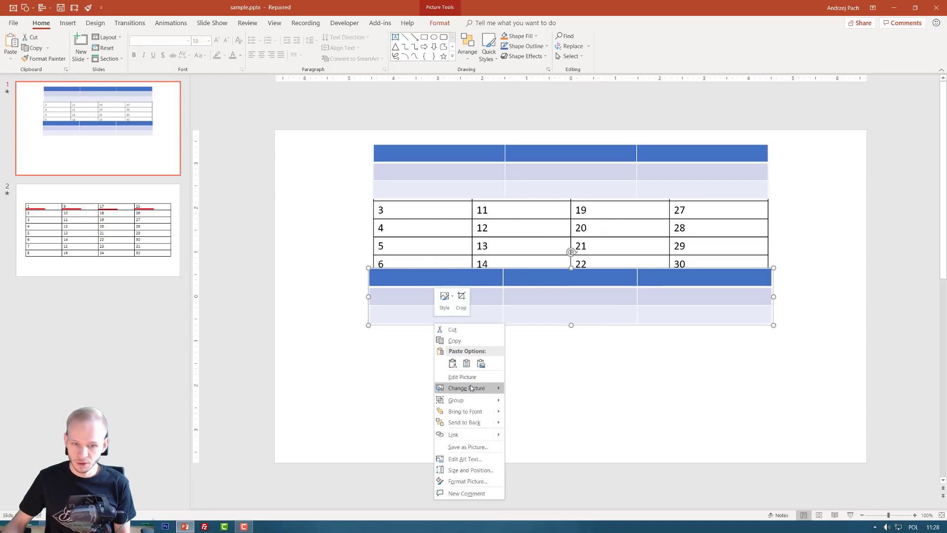
pyautogui.moveTo(469, 400)
pyautogui.click(529, 423)
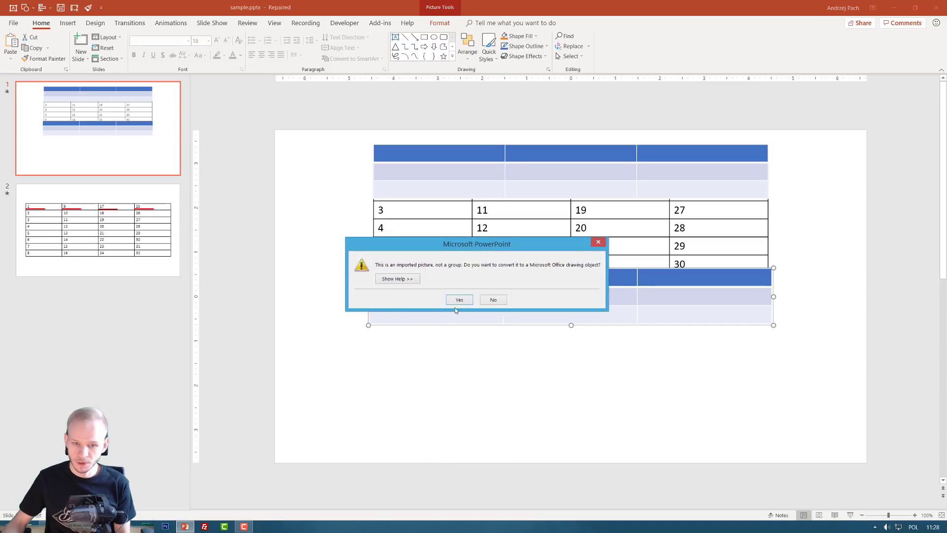
pyautogui.click(456, 299)
pyautogui.rightClick(455, 308)
pyautogui.moveTo(493, 363)
pyautogui.click(546, 388)
pyautogui.click(466, 354)
# Drag the blue and light-blue pieces apart across slide 1, then move to slide 2
pyautogui.moveTo(429, 309); pyautogui.dragTo(350, 332)
pyautogui.moveTo(403, 280); pyautogui.dragTo(328, 258)
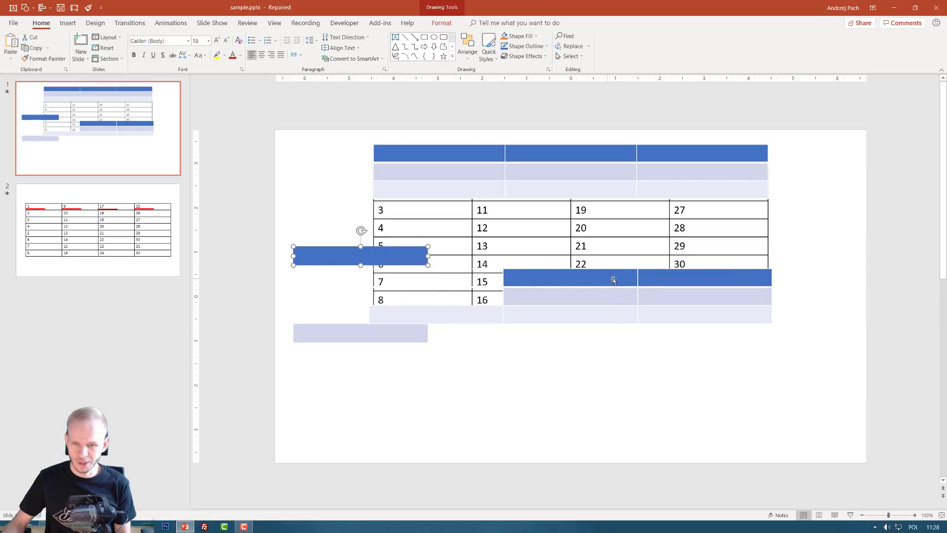
pyautogui.moveTo(637, 279)
pyautogui.mouseDown()
pyautogui.moveTo(638, 300)
pyautogui.moveTo(645, 292)
pyautogui.mouseUp()
pyautogui.moveTo(545, 276); pyautogui.dragTo(521, 246)
pyautogui.moveTo(653, 286); pyautogui.dragTo(643, 258)
pyautogui.moveTo(621, 293); pyautogui.dragTo(610, 297)
pyautogui.scroll(-2, 429, 319)
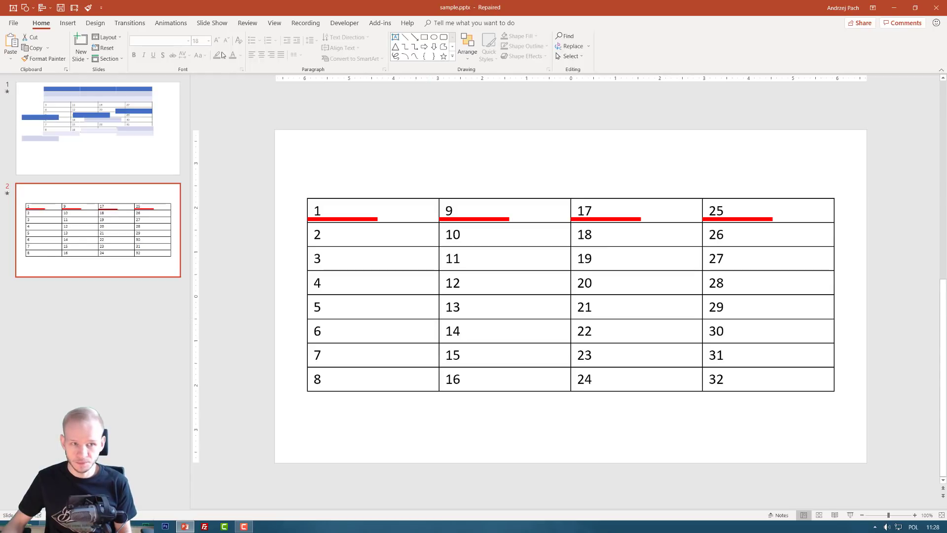
# Open the Animation Pane and start the slide show from slide 2
pyautogui.click(171, 23)
pyautogui.click(770, 38)
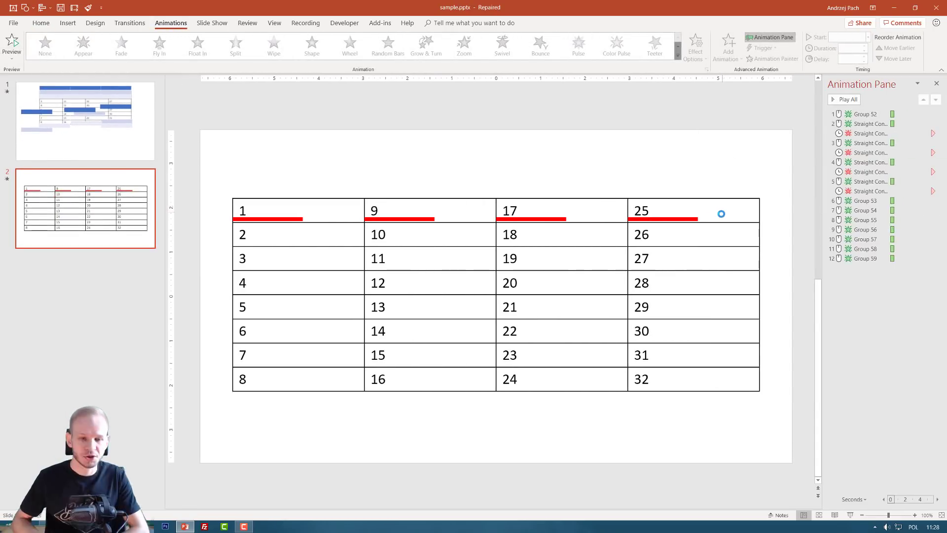
pyautogui.hotkey('shift', 'F5')
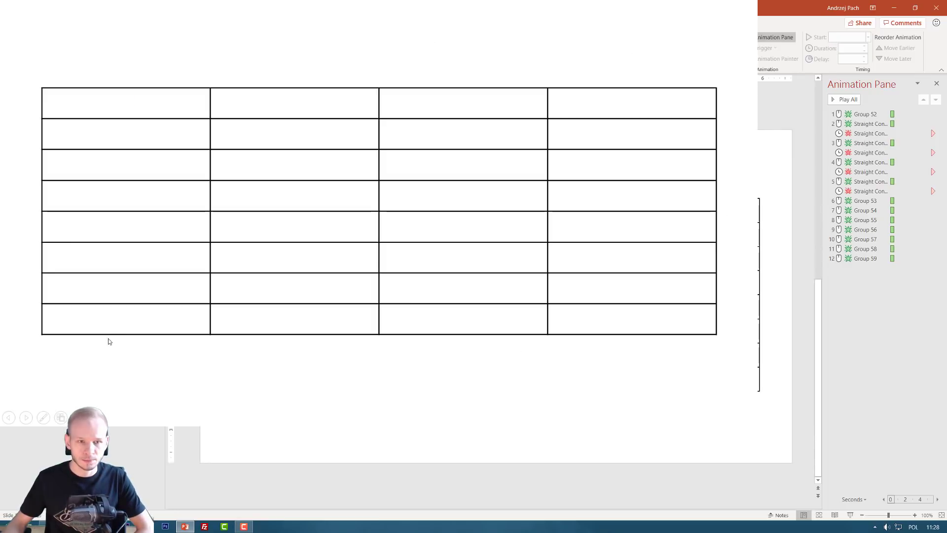
# Click through the red underline moving under 1, 9, 17, 25, then exit the show
pyautogui.click(185, 189)
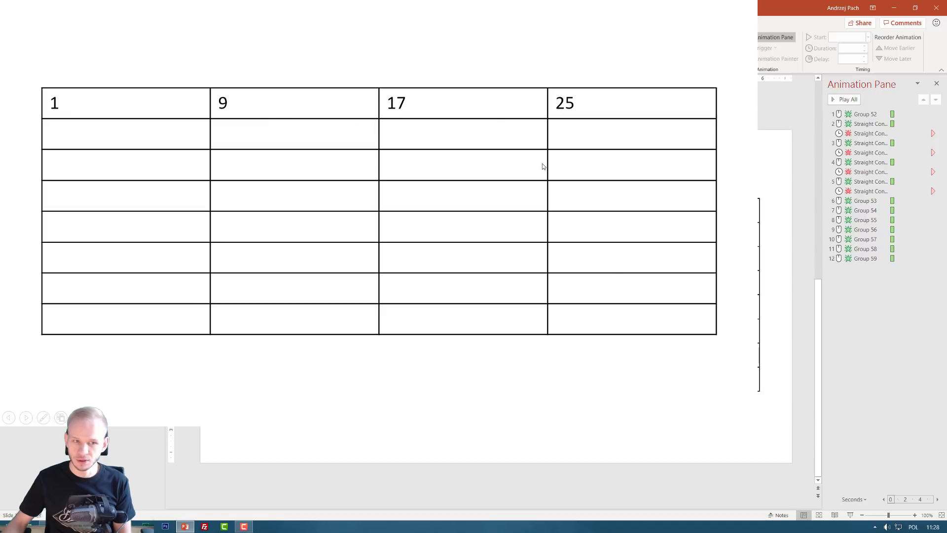
pyautogui.click(136, 195)
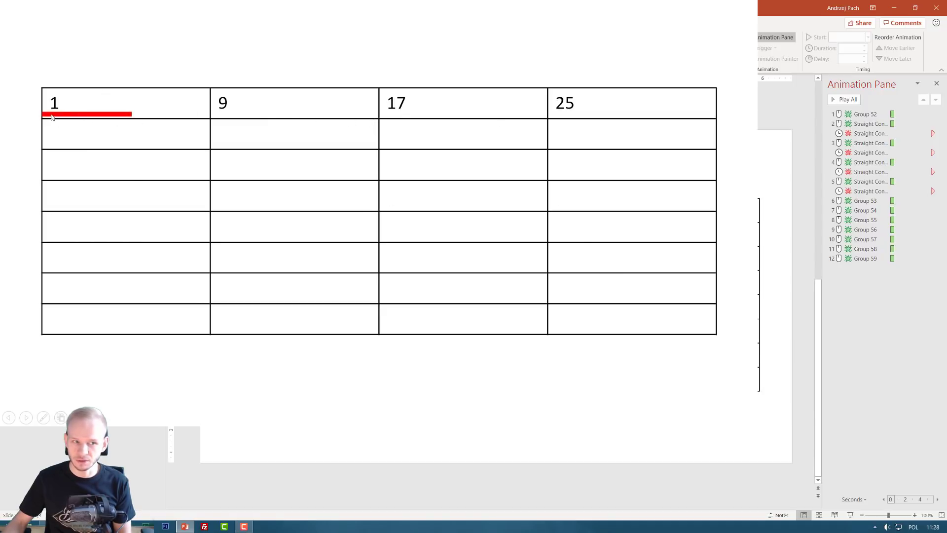
pyautogui.click(220, 131)
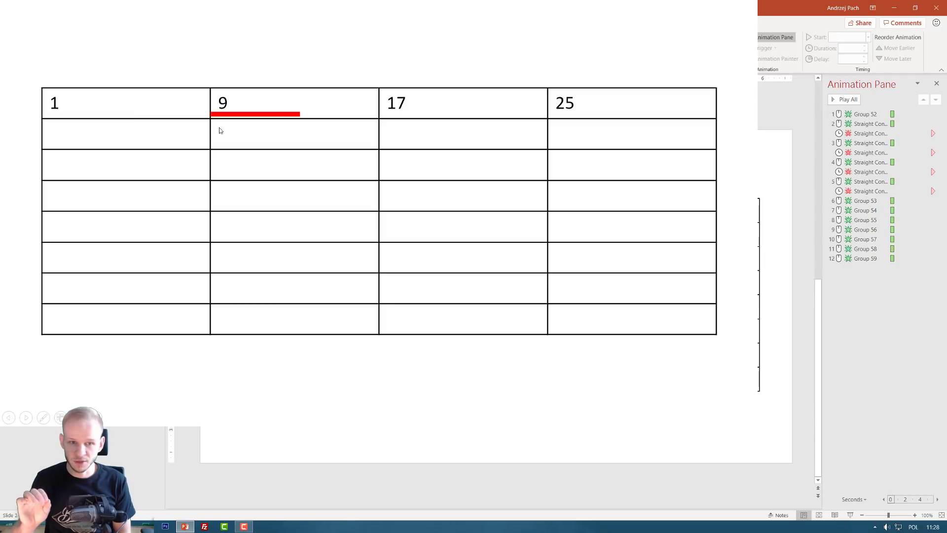
pyautogui.click(219, 130)
pyautogui.click(219, 130)
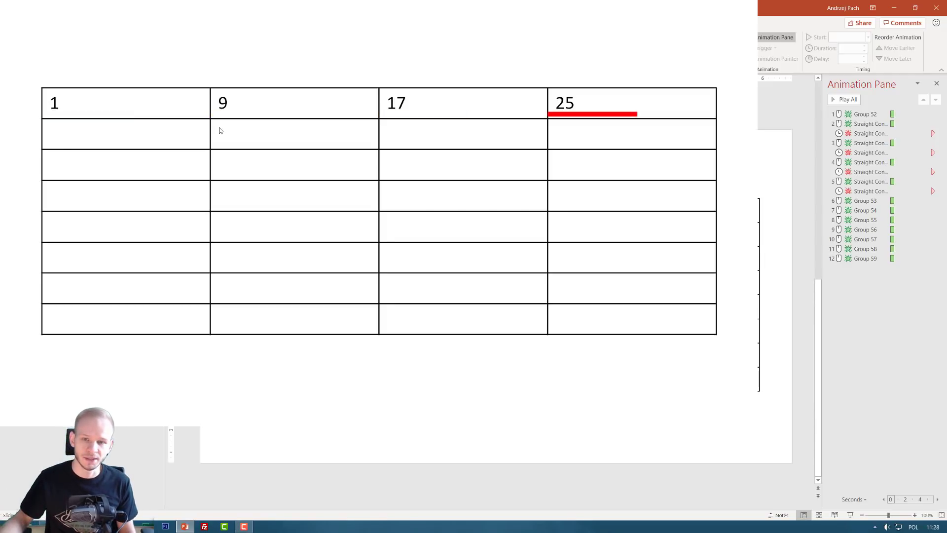
pyautogui.press('Escape')
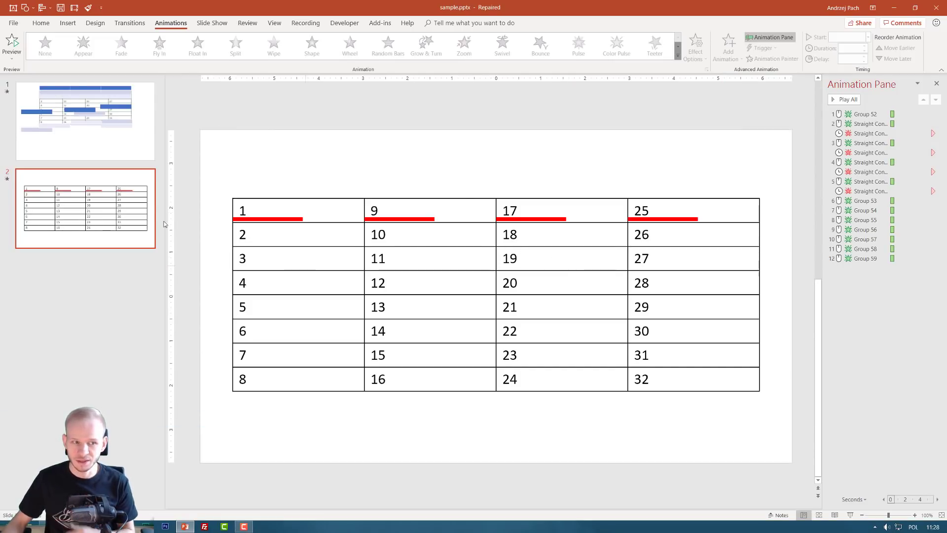
# Paste a copy of slide 2 as slide 3 and drag its 1, 9, 17, 25 number row right
pyautogui.hotkey('ctrl', 'v')
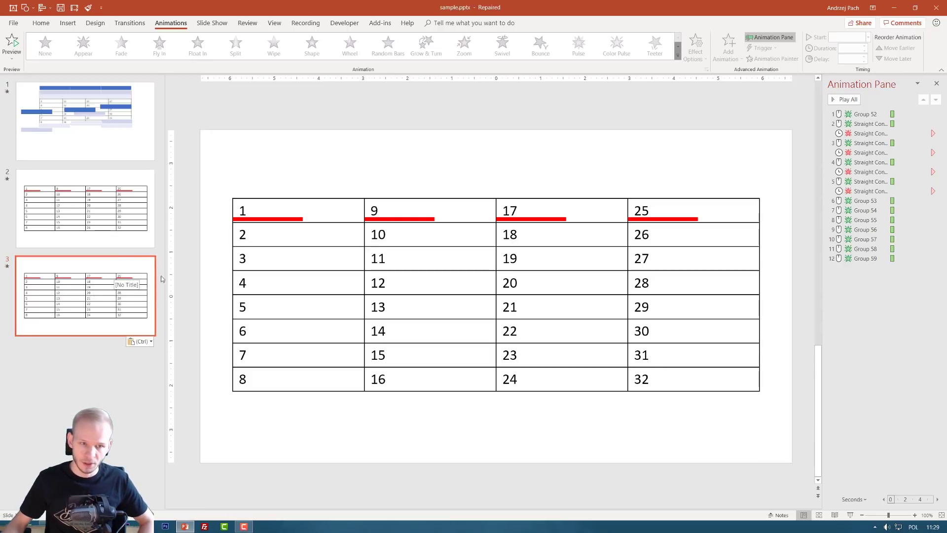
pyautogui.click(242, 211)
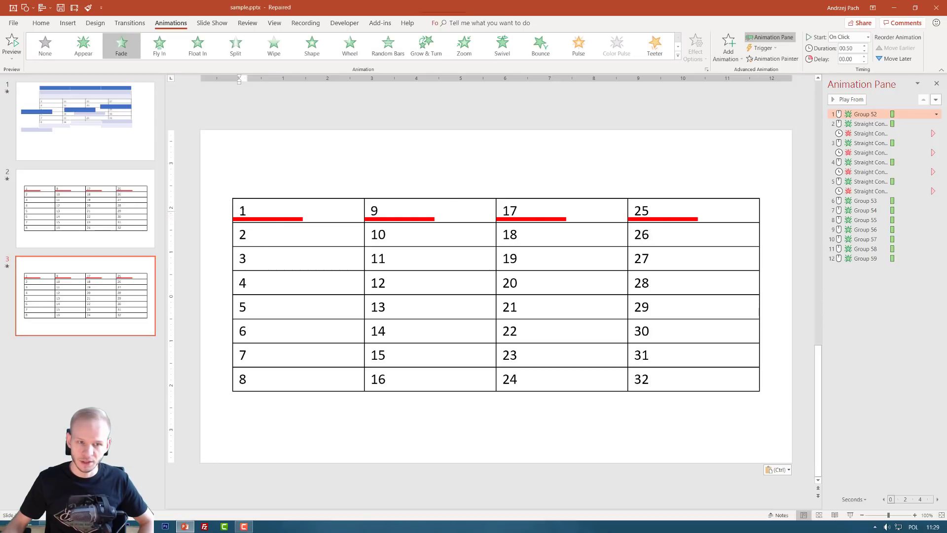
pyautogui.click(243, 211)
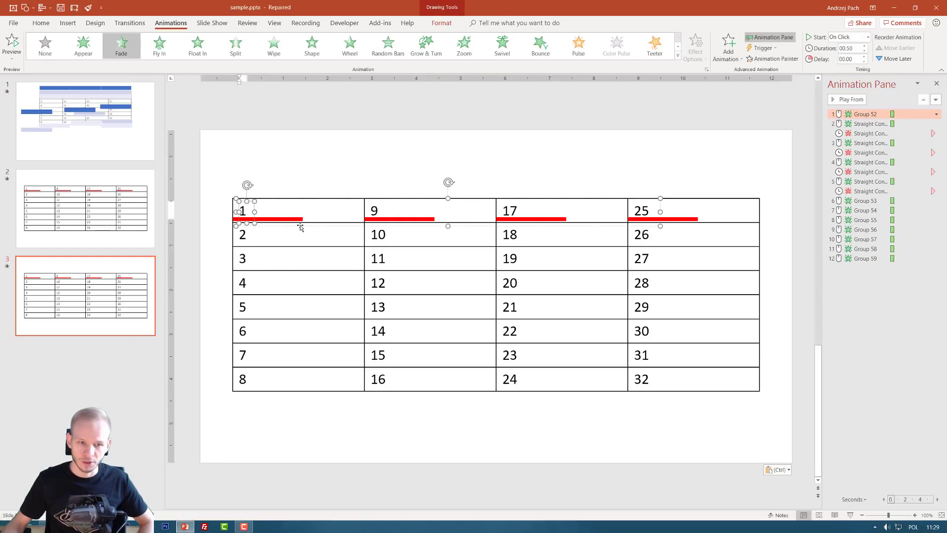
pyautogui.click(306, 228)
pyautogui.moveTo(306, 228); pyautogui.dragTo(364, 228)
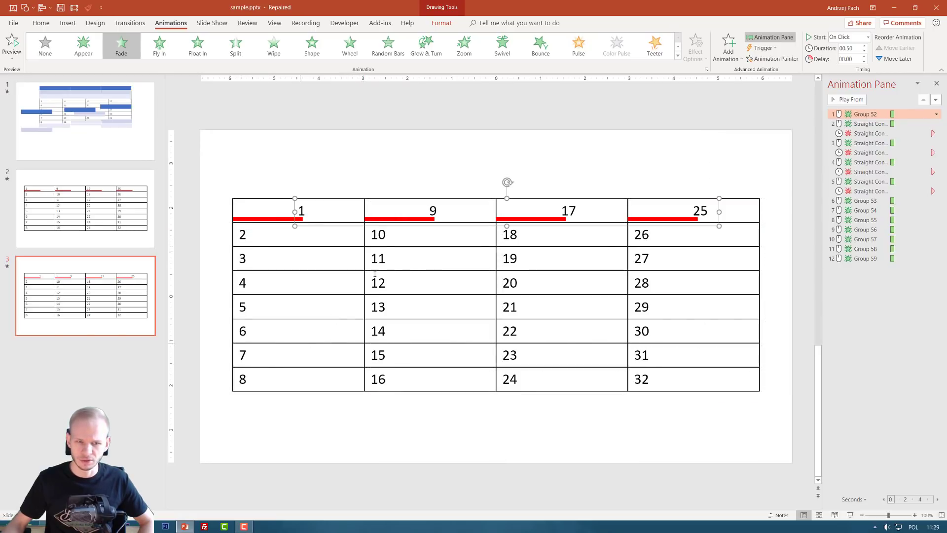
pyautogui.doubleClick(243, 237)
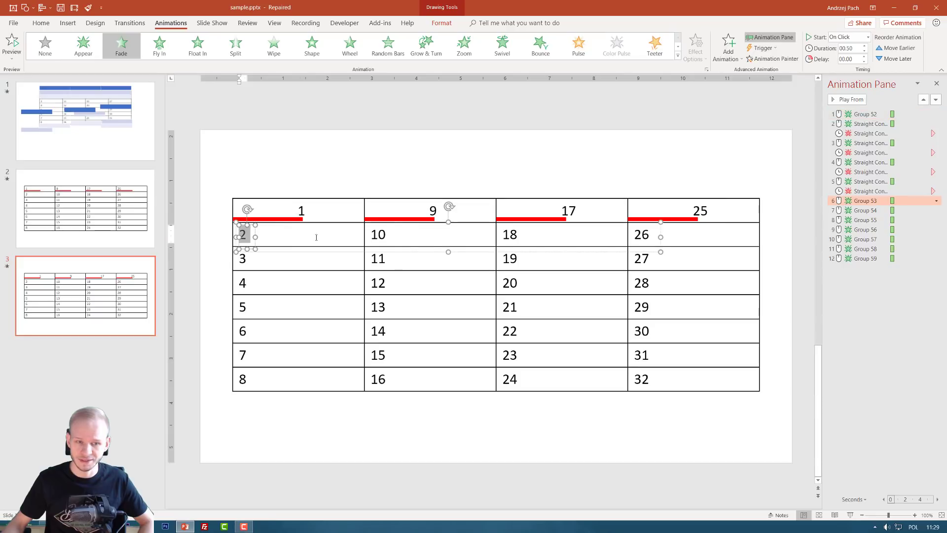
# Slide the red underline under 1 right and nudge the 1 left to sit centred above it
pyautogui.click(354, 168)
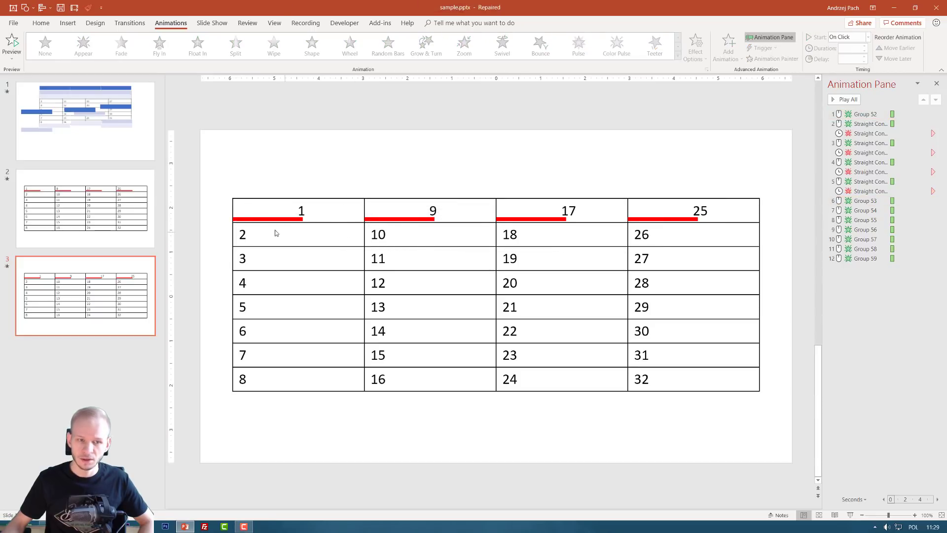
pyautogui.moveTo(252, 220)
pyautogui.mouseDown()
pyautogui.moveTo(289, 220)
pyautogui.moveTo(273, 221)
pyautogui.mouseUp()
pyautogui.click(298, 211)
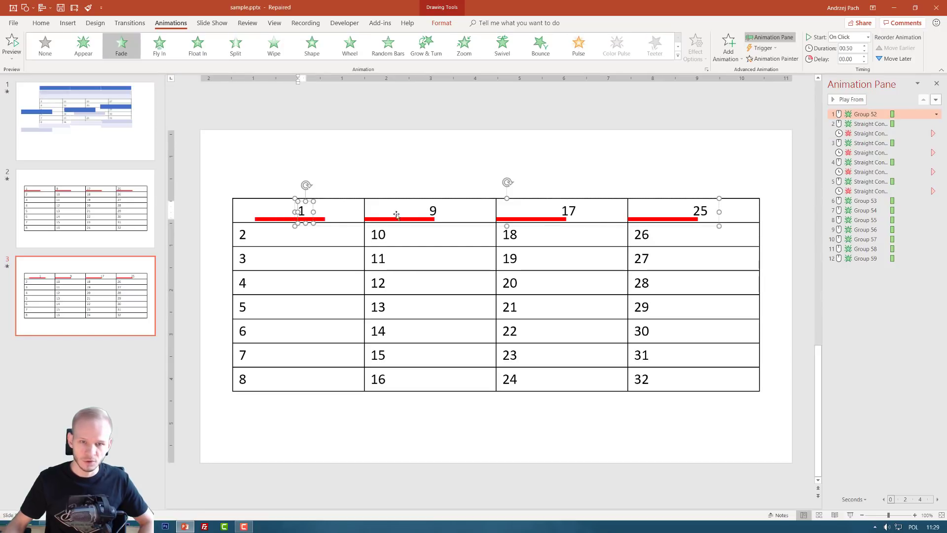
pyautogui.moveTo(456, 227); pyautogui.dragTo(453, 225)
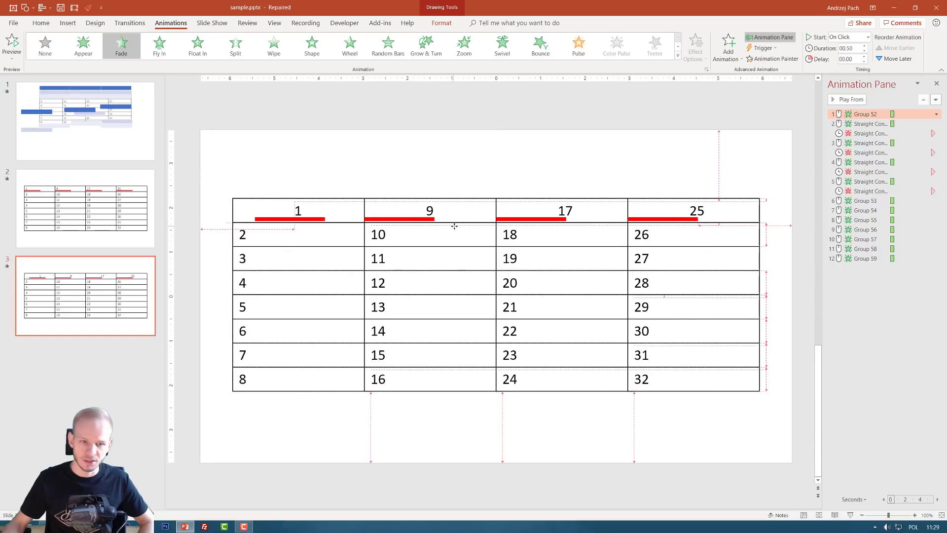
pyautogui.click(307, 217)
pyautogui.moveTo(306, 224); pyautogui.dragTo(300, 222)
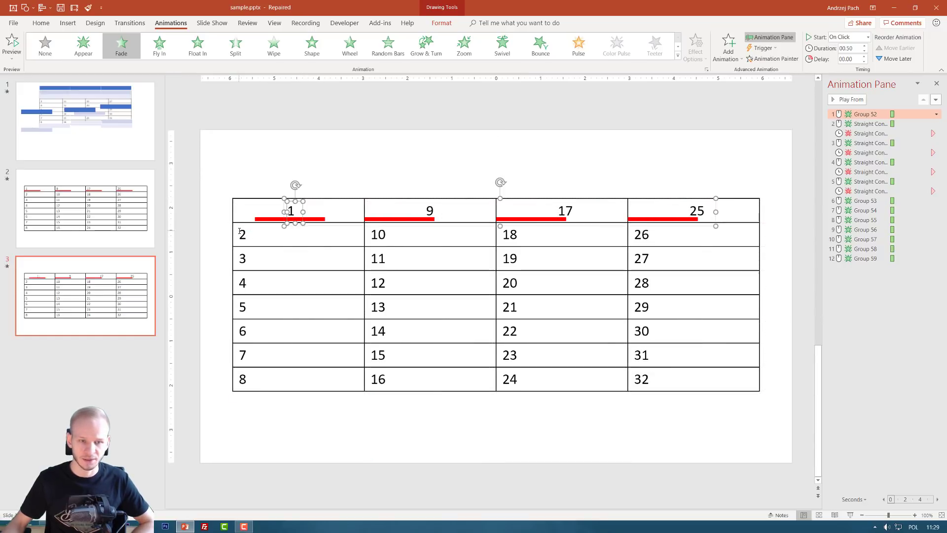
pyautogui.click(265, 219)
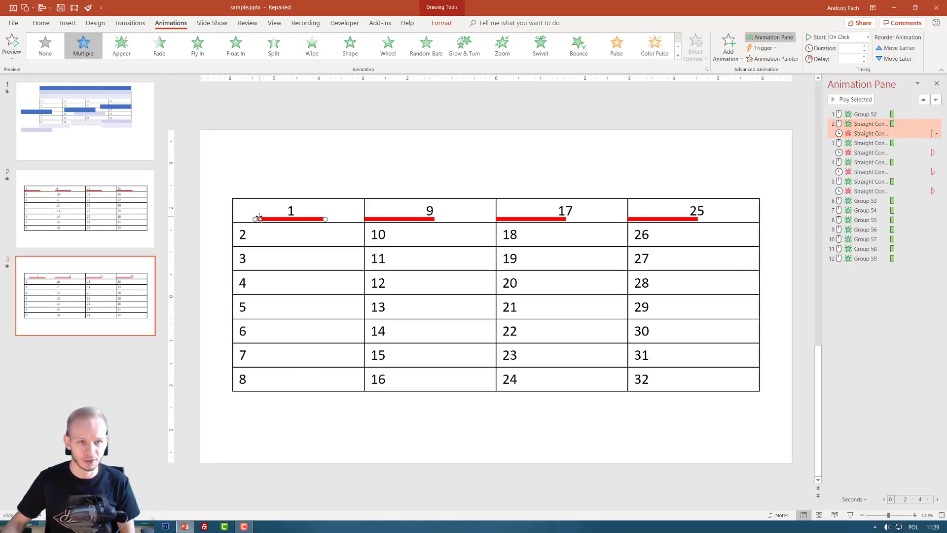
# Give the underline under 1 a softer custom red outline, RGB 214,100,100
pyautogui.click(441, 22)
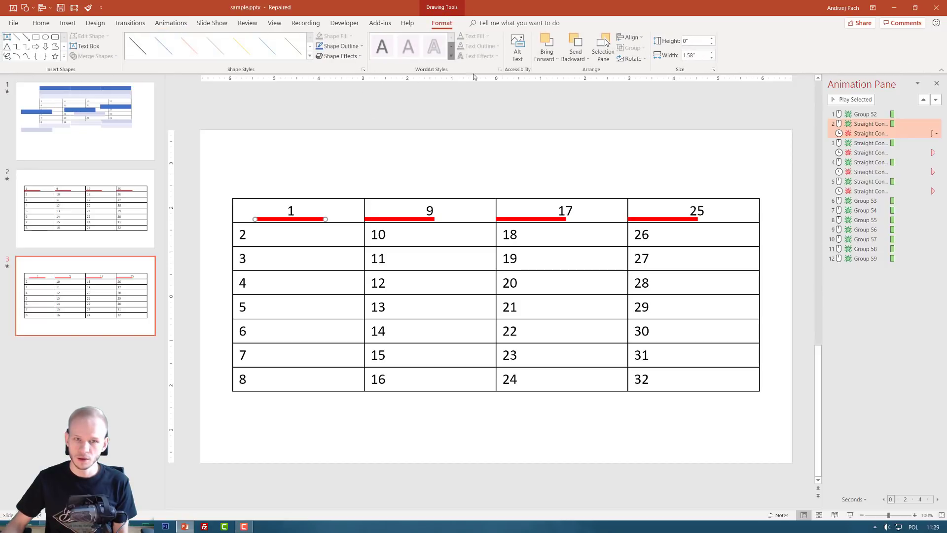
pyautogui.click(358, 46)
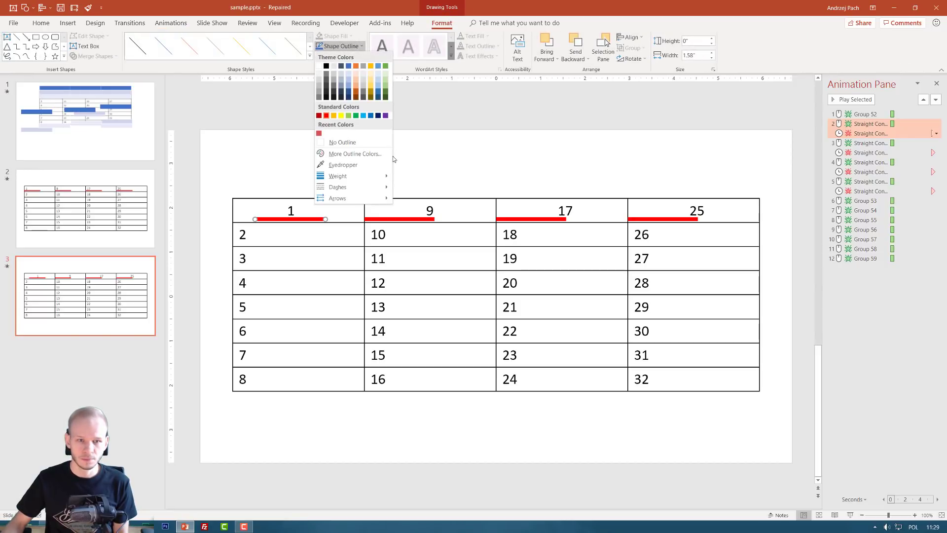
pyautogui.click(353, 154)
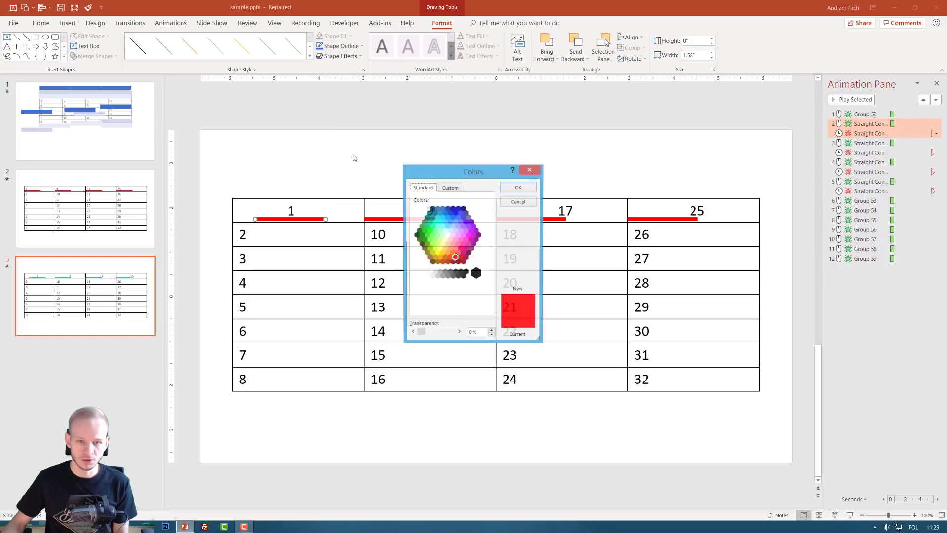
pyautogui.click(445, 188)
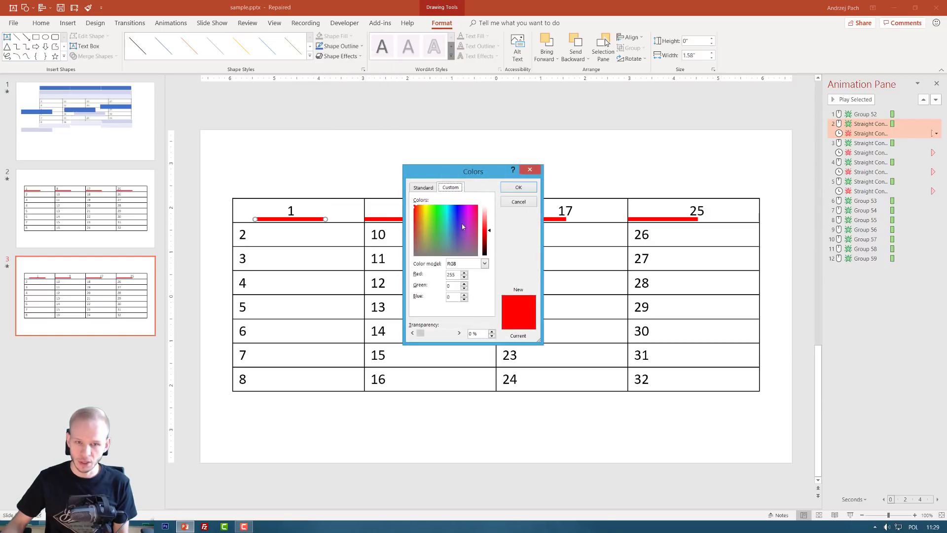
pyautogui.click(416, 211)
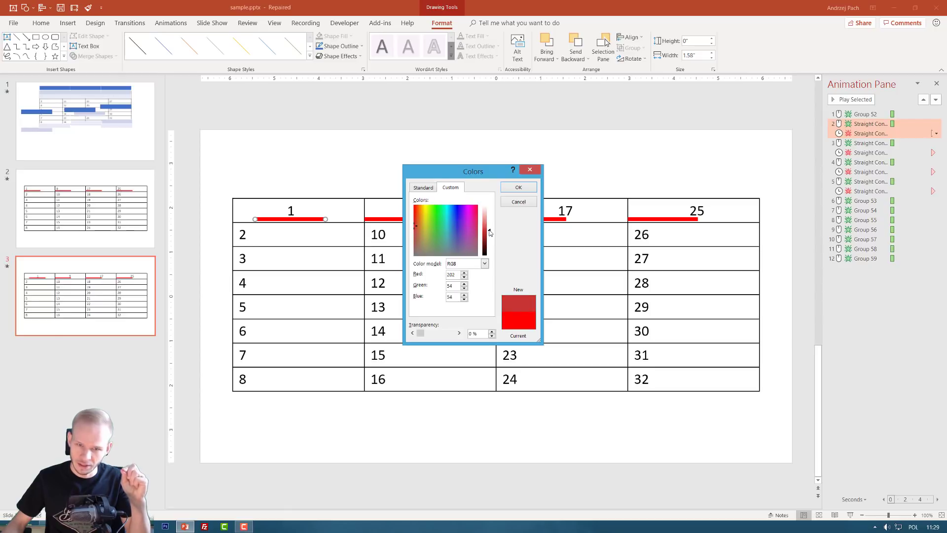
pyautogui.moveTo(489, 232); pyautogui.dragTo(490, 227)
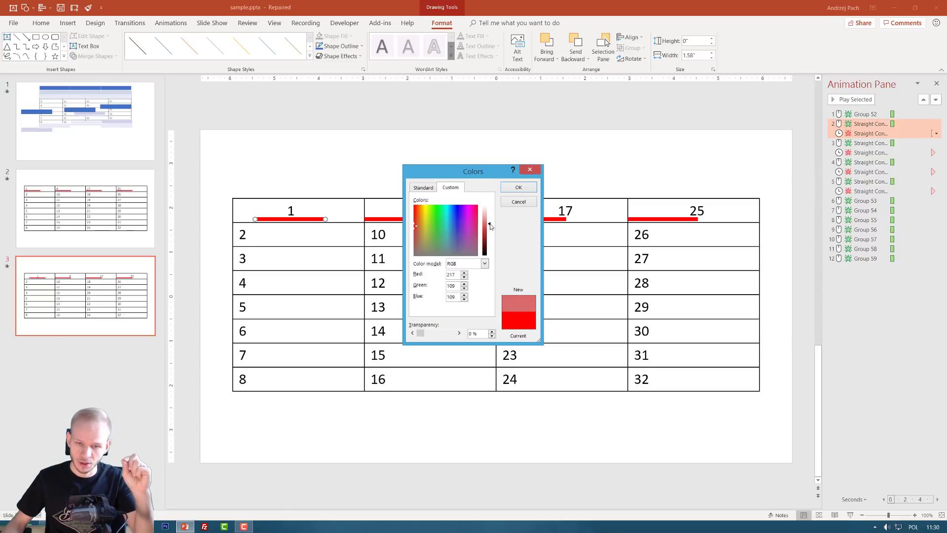
pyautogui.click(513, 187)
pyautogui.click(389, 158)
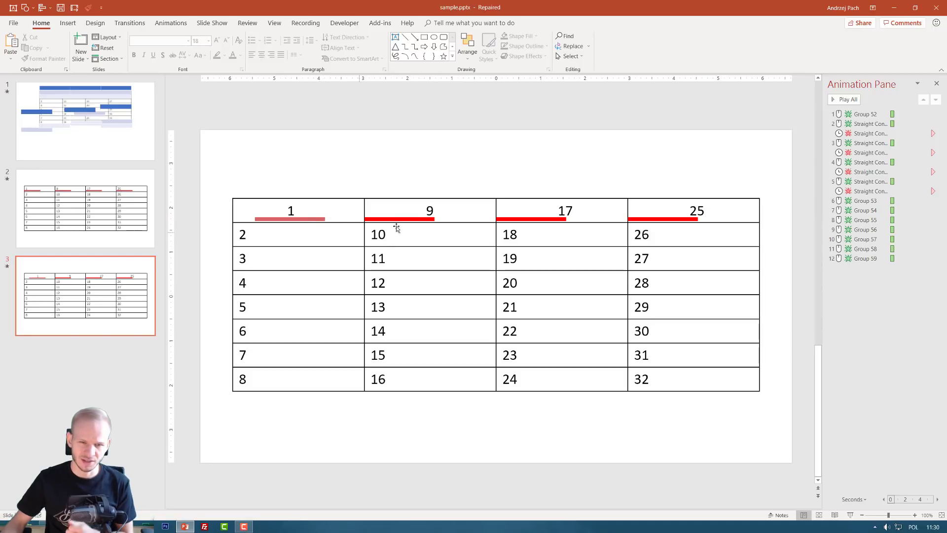
# Set the underline's Cap type to Round in the Format Shape pane
pyautogui.click(309, 219)
pyautogui.rightClick(309, 219)
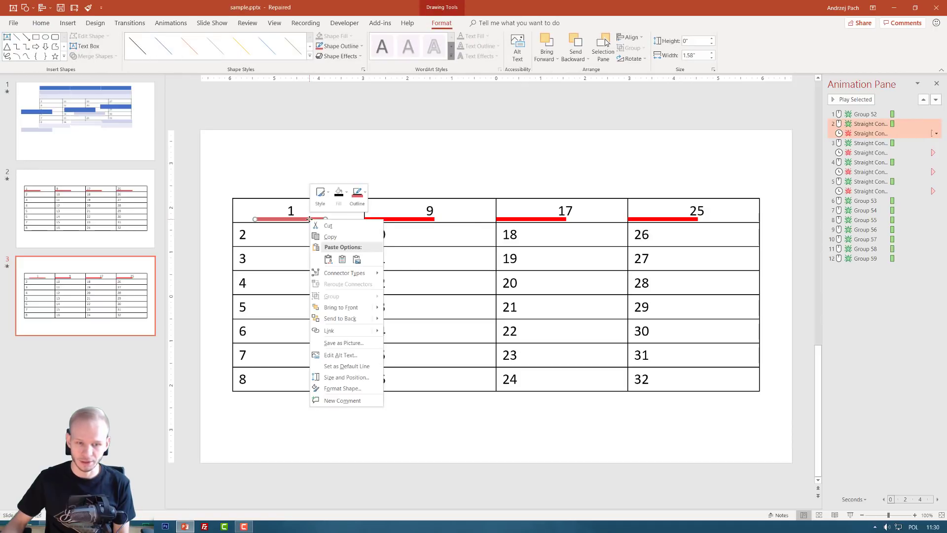
pyautogui.click(359, 390)
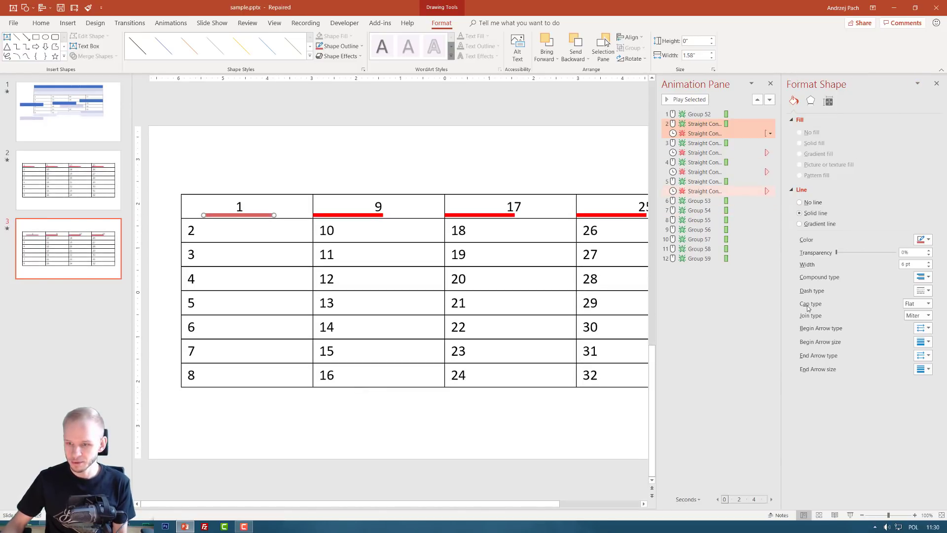
pyautogui.click(928, 304)
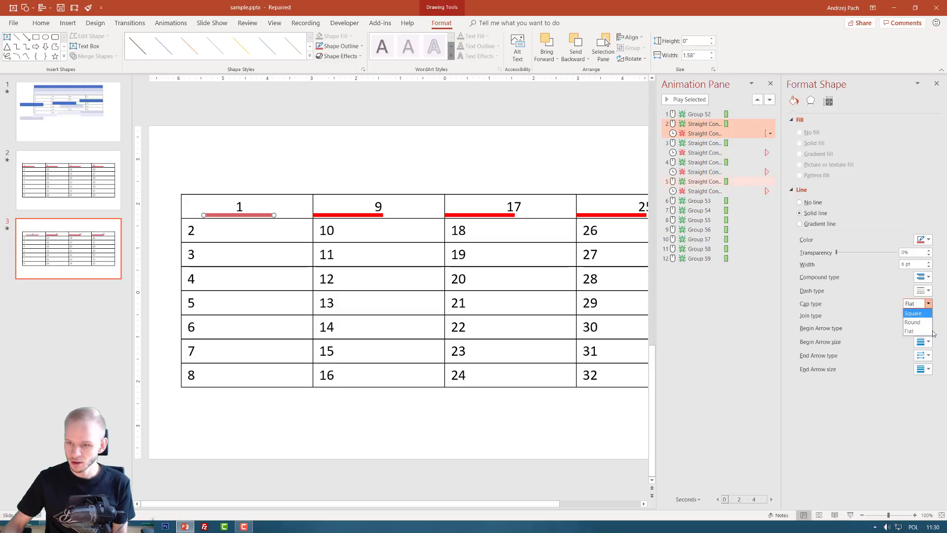
pyautogui.click(915, 325)
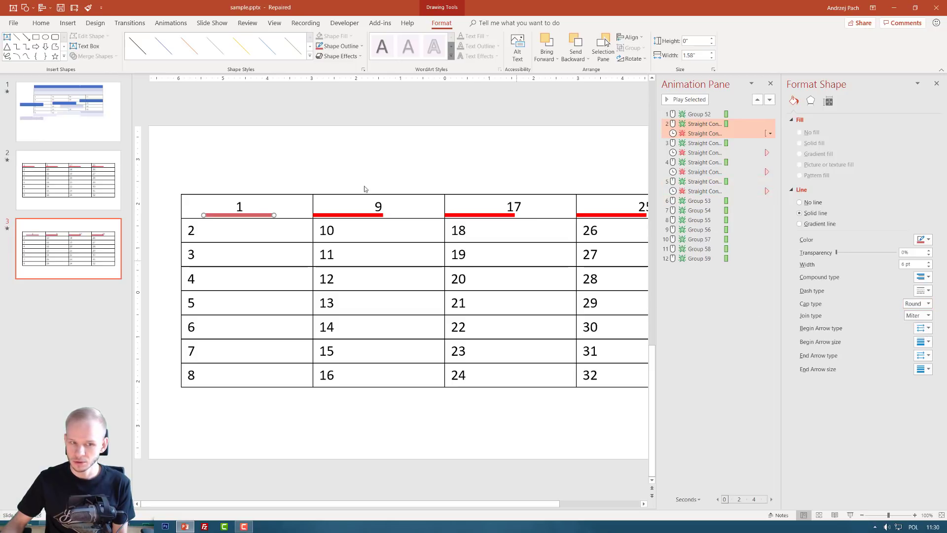
pyautogui.click(326, 170)
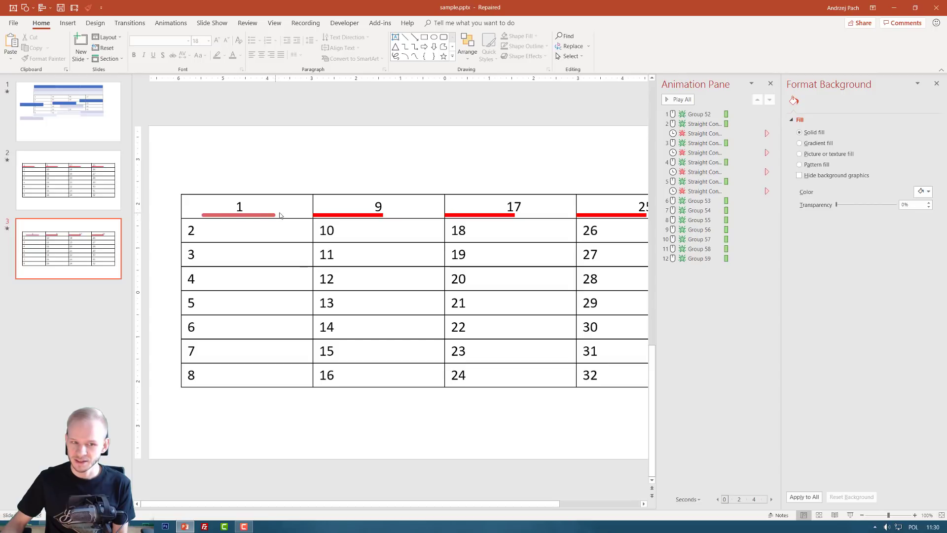
# Close the Format Background pane and widen the Animation Pane
pyautogui.click(936, 83)
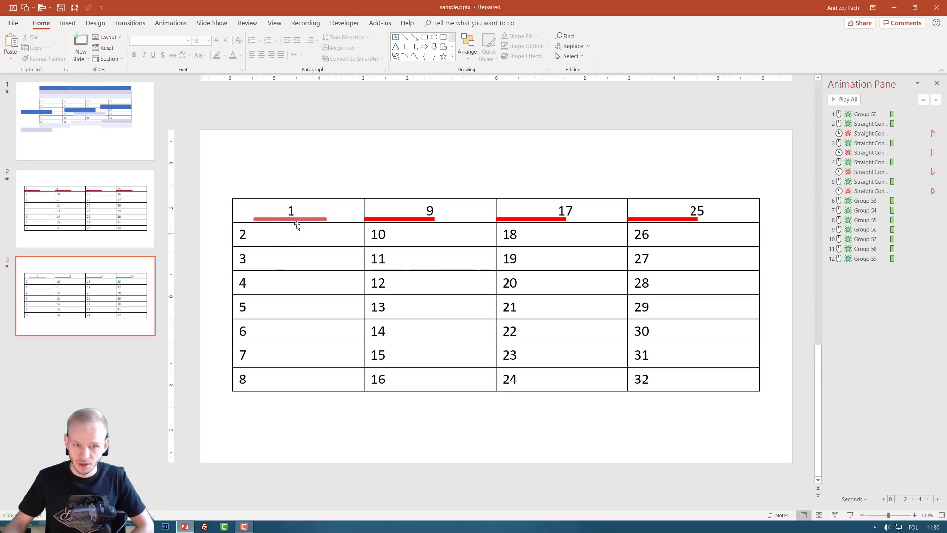
pyautogui.click(297, 220)
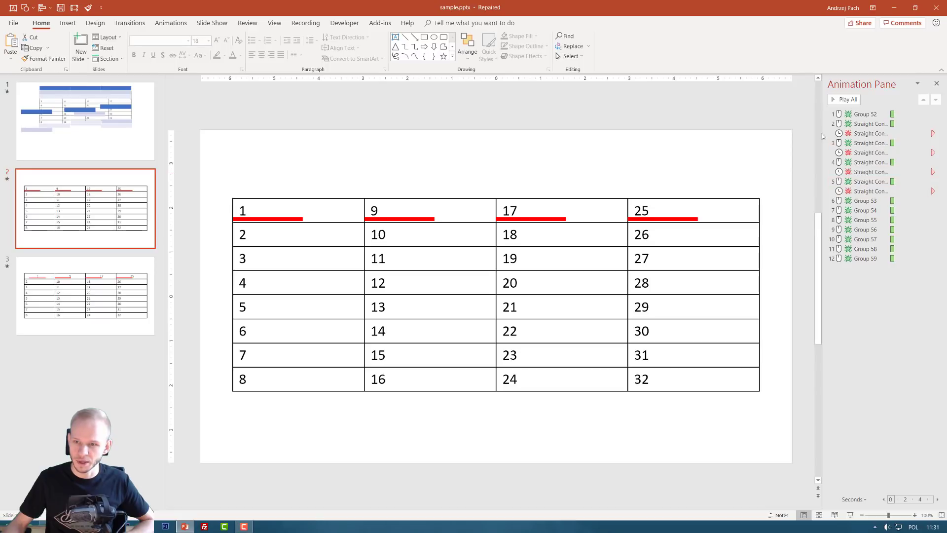
pyautogui.moveTo(822, 136); pyautogui.dragTo(743, 136)
# Glance at slide 2, then return to slide 3 with its pale rounded underline
pyautogui.rightClick(644, 131)
pyautogui.click(582, 123)
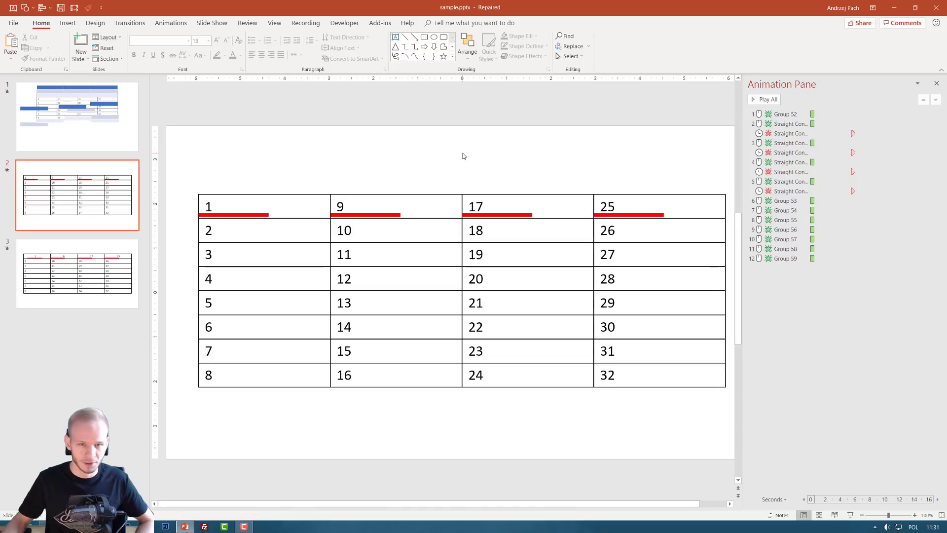
pyautogui.click(247, 216)
pyautogui.press('pagedown')
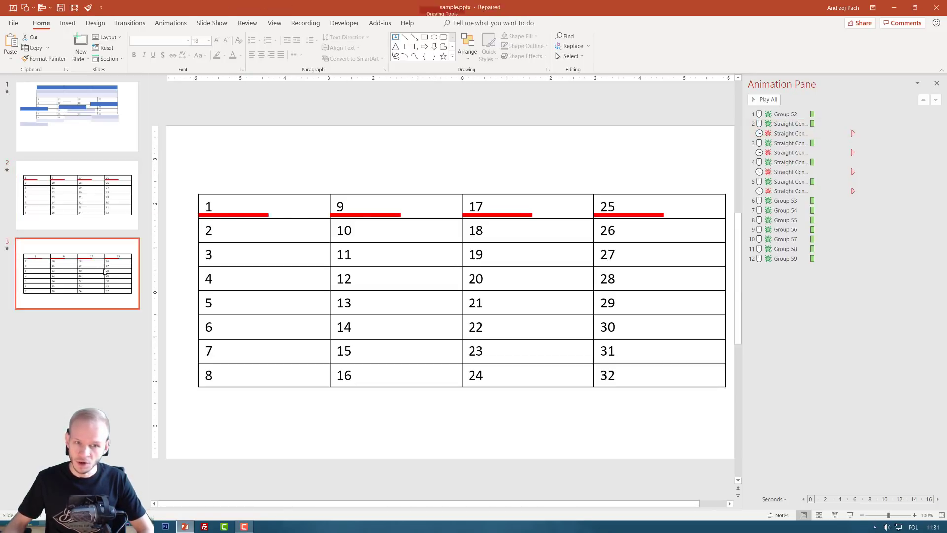
pyautogui.click(271, 215)
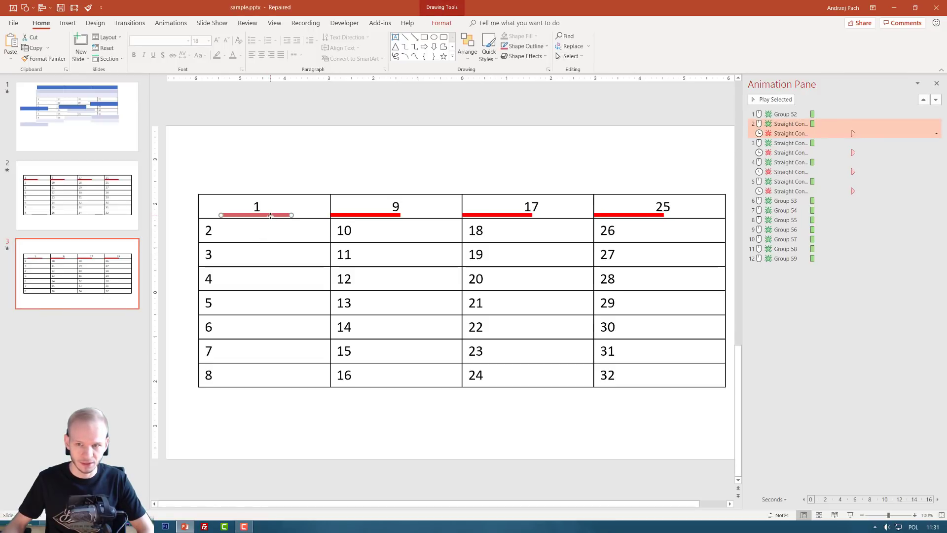
pyautogui.click(794, 133)
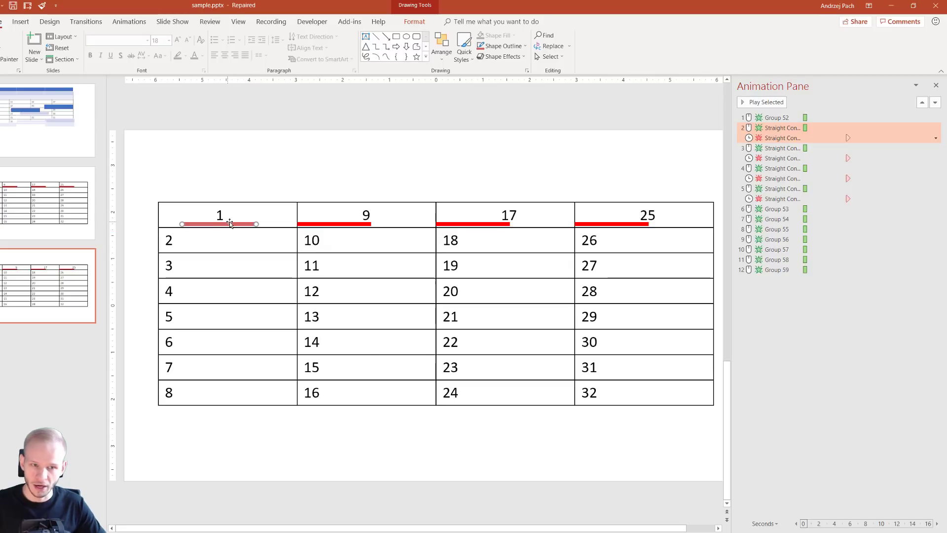
# Give the underline under 1 a Split entrance with the Vertical Out direction
pyautogui.click(129, 22)
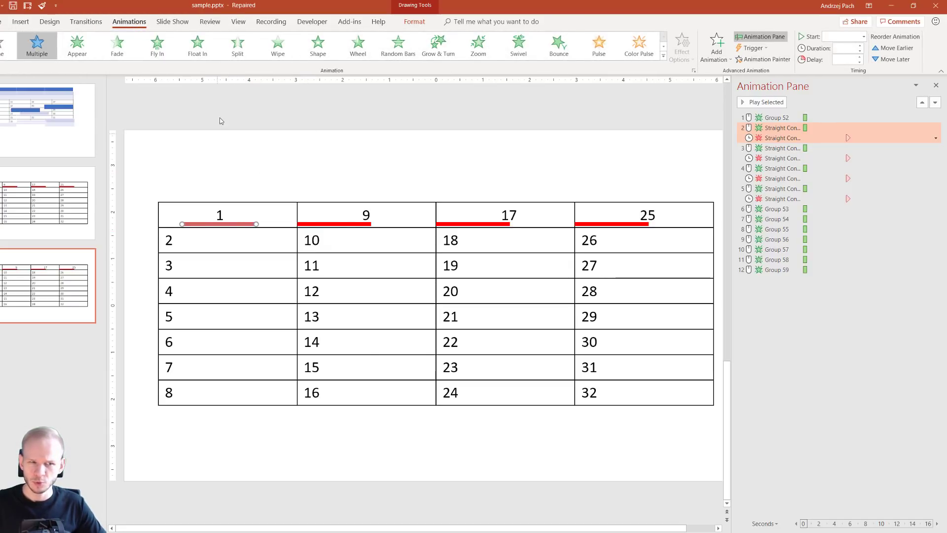
pyautogui.click(238, 51)
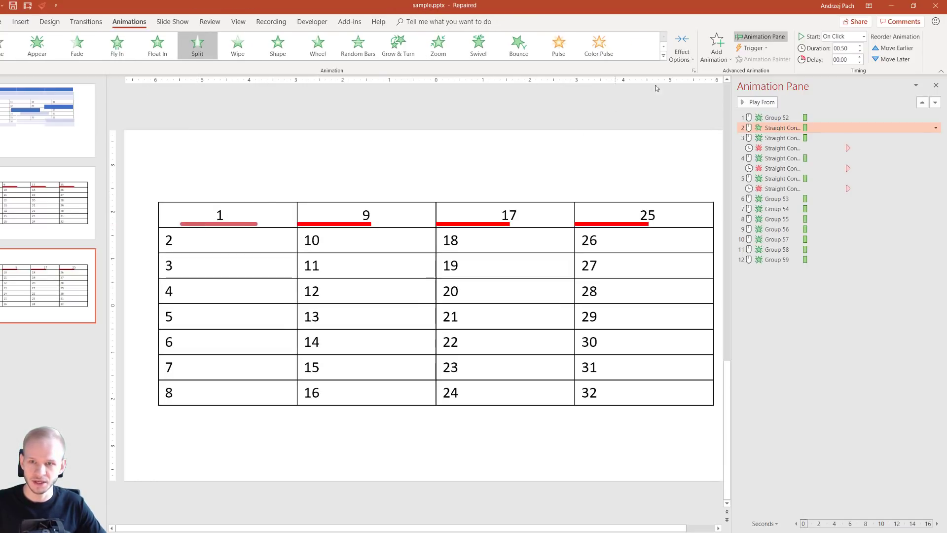
pyautogui.click(682, 50)
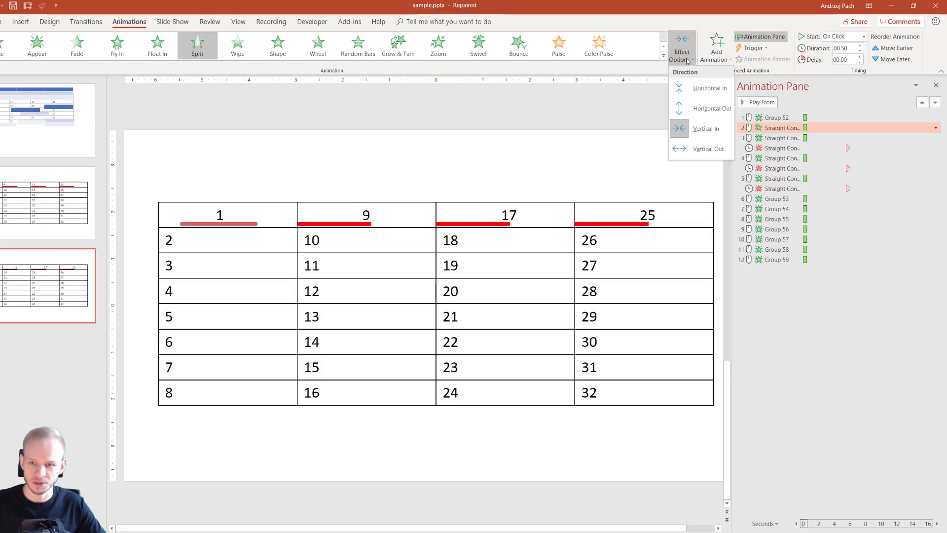
pyautogui.click(703, 148)
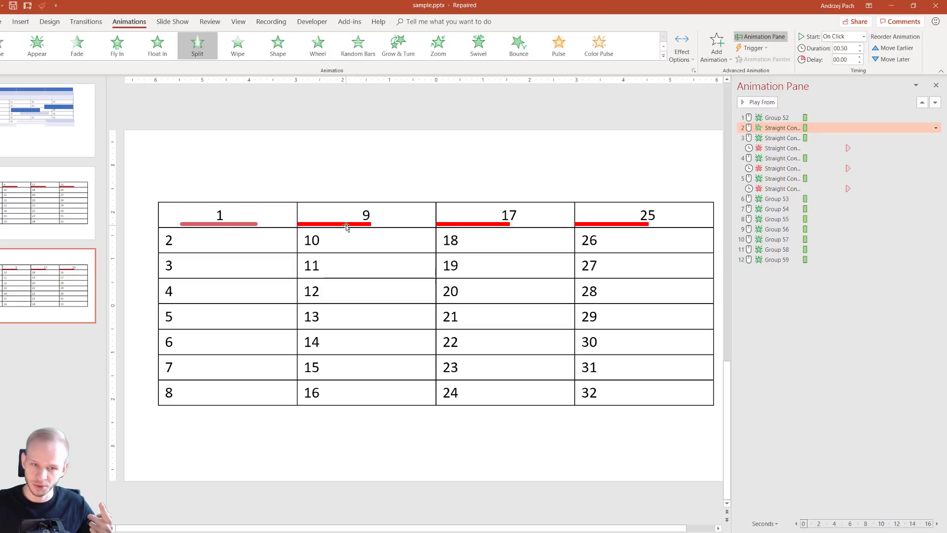
pyautogui.click(219, 224)
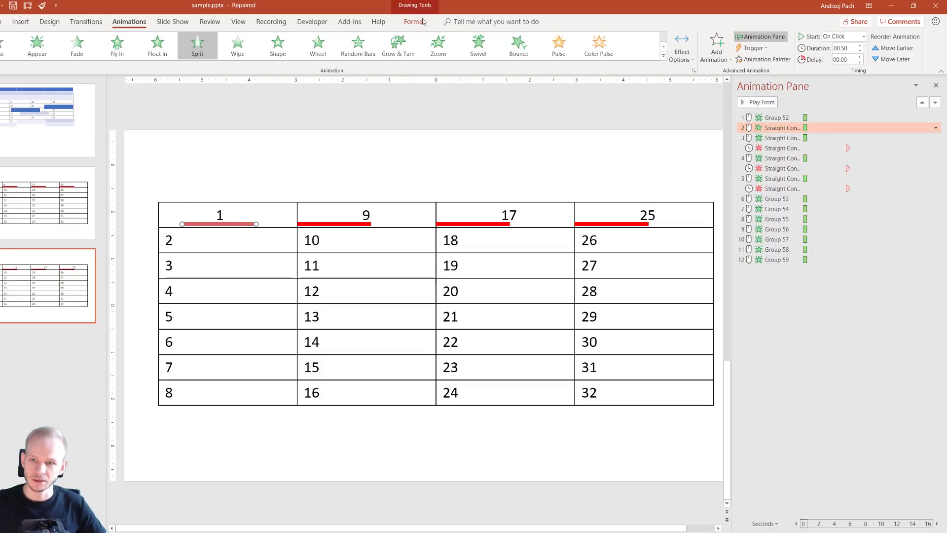
# Add a Fade exit to the 1 underline and move it third, right after its Split entrance
pyautogui.click(710, 61)
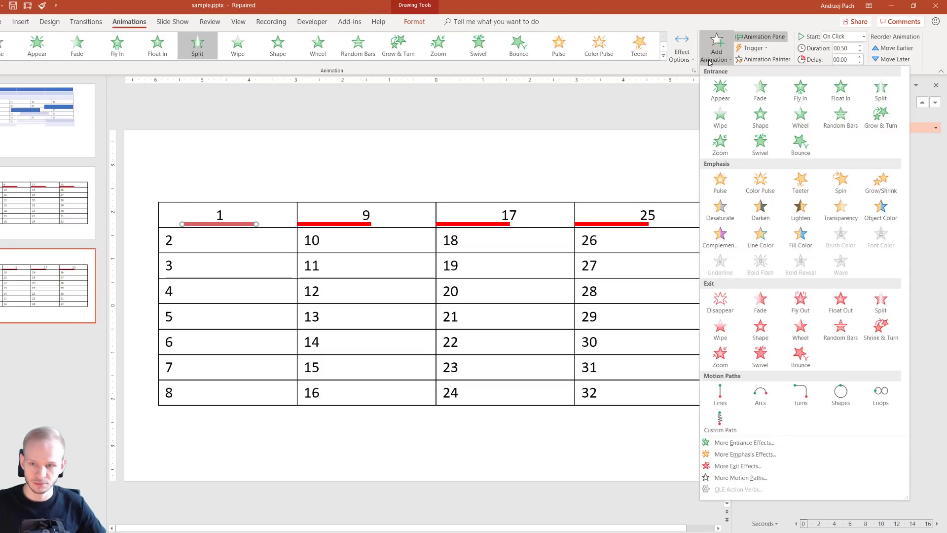
pyautogui.click(770, 312)
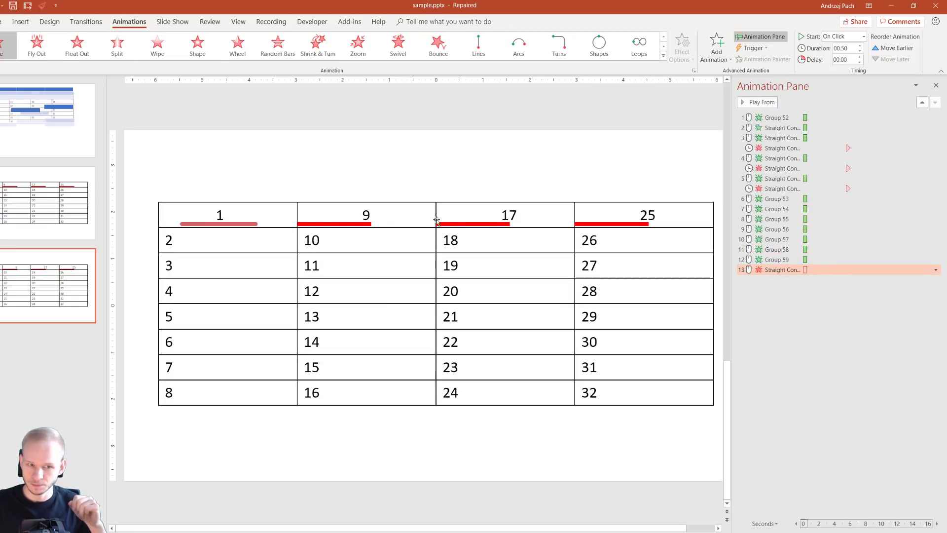
pyautogui.click(246, 225)
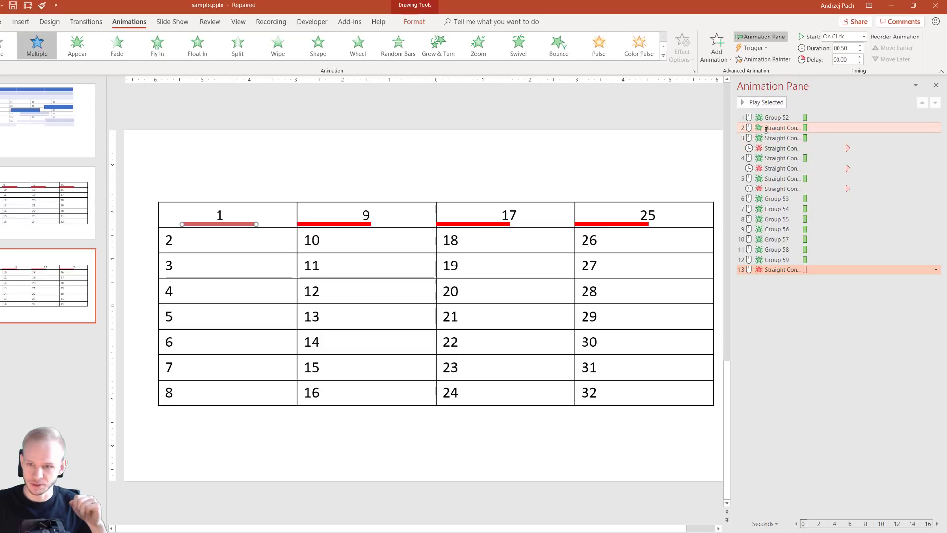
pyautogui.moveTo(773, 269); pyautogui.dragTo(772, 134)
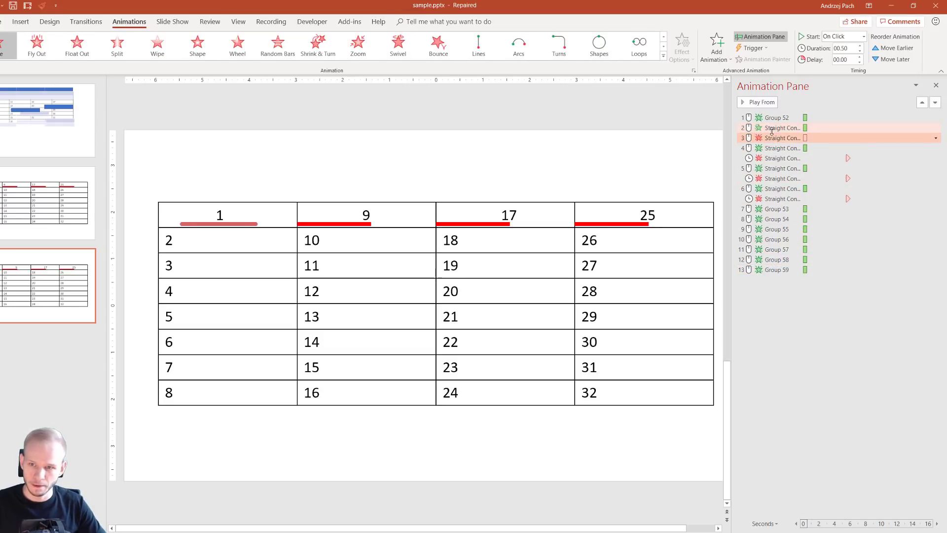
pyautogui.click(744, 128)
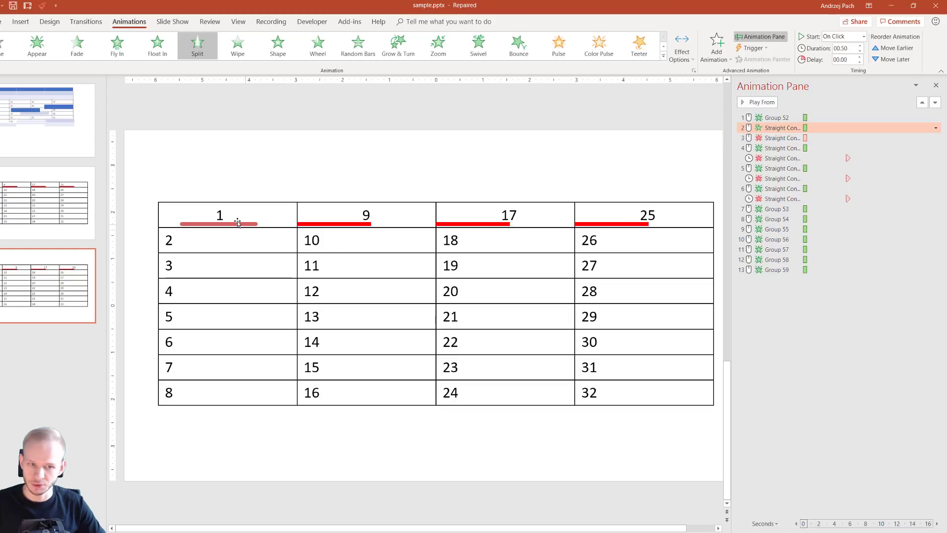
pyautogui.click(779, 138)
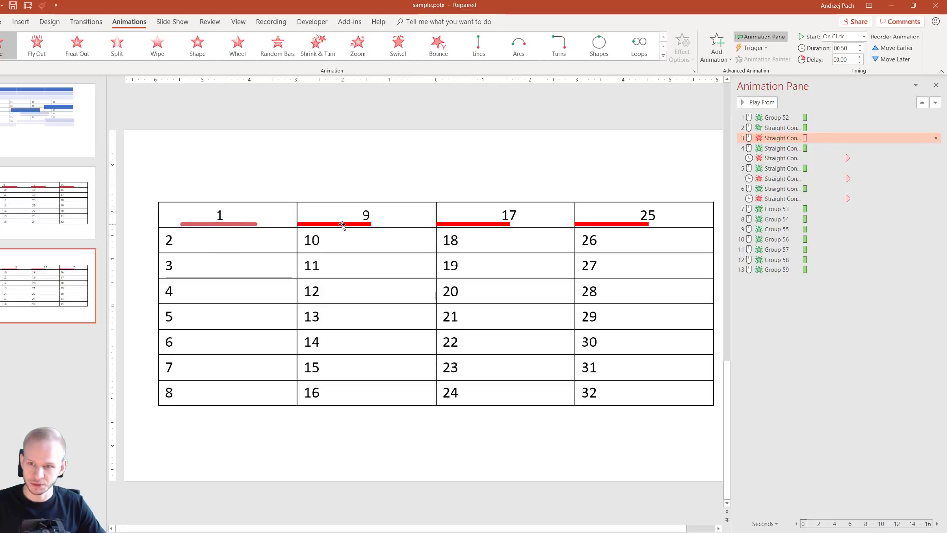
# Delete the old underline animations and the three solid lines under 9, 17 and 25
pyautogui.click(765, 150)
pyautogui.keyDown('shift'); pyautogui.click(779, 199); pyautogui.keyUp('shift')
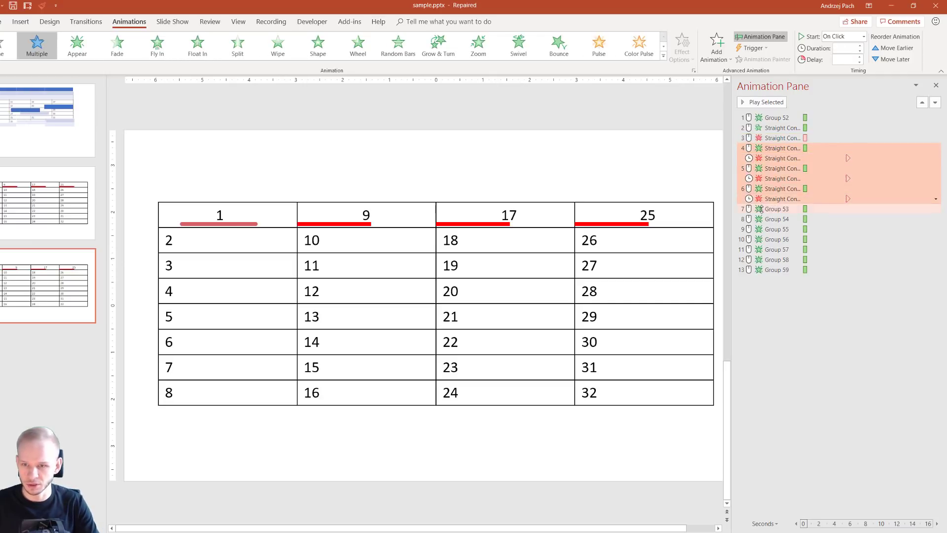
pyautogui.press('Delete')
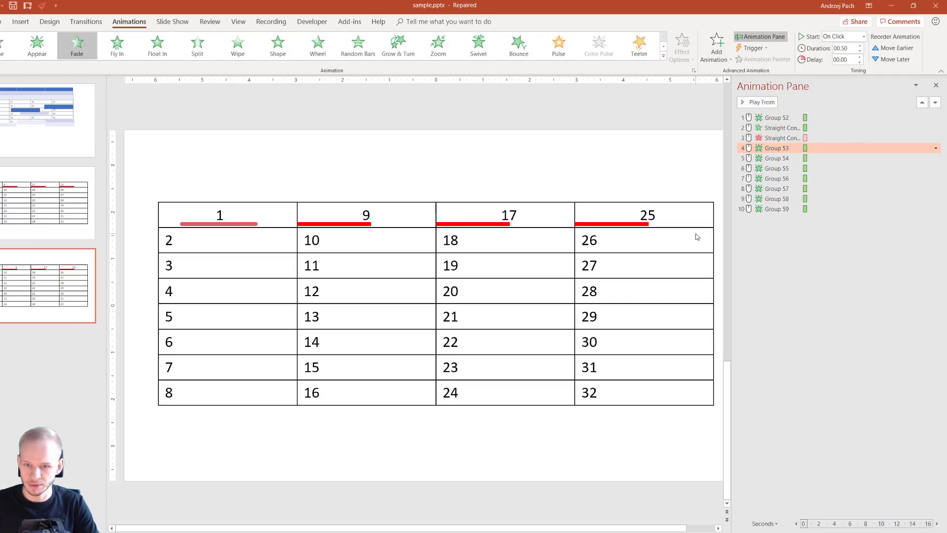
pyautogui.click(603, 225)
pyautogui.keyDown('shift'); pyautogui.click(495, 225); pyautogui.keyUp('shift')
pyautogui.keyDown('shift'); pyautogui.click(349, 224); pyautogui.keyUp('shift')
pyautogui.press('Delete')
# Duplicate the 1 underline, place the copy under 9, and move its animations after item 3
pyautogui.click(232, 229)
pyautogui.hotkey('ctrl', 'd')
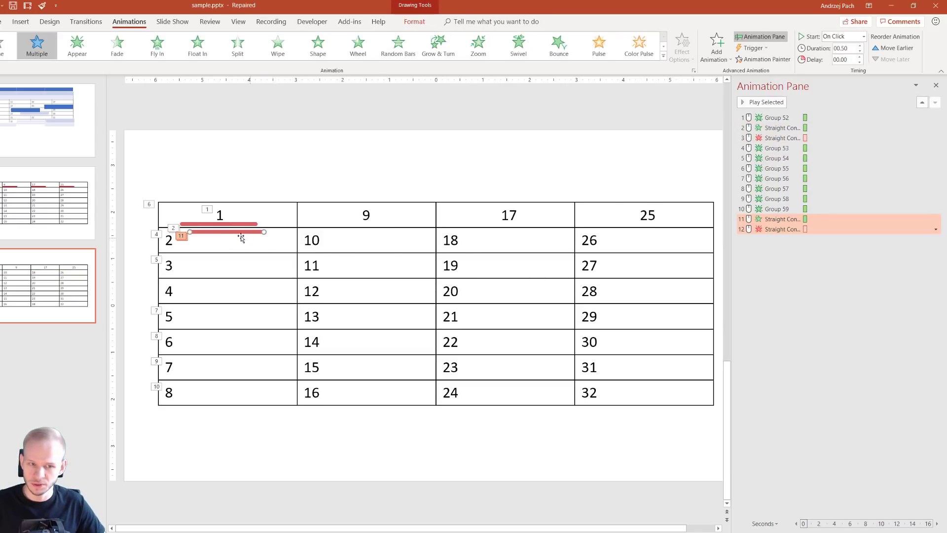
pyautogui.moveTo(237, 234); pyautogui.dragTo(379, 226)
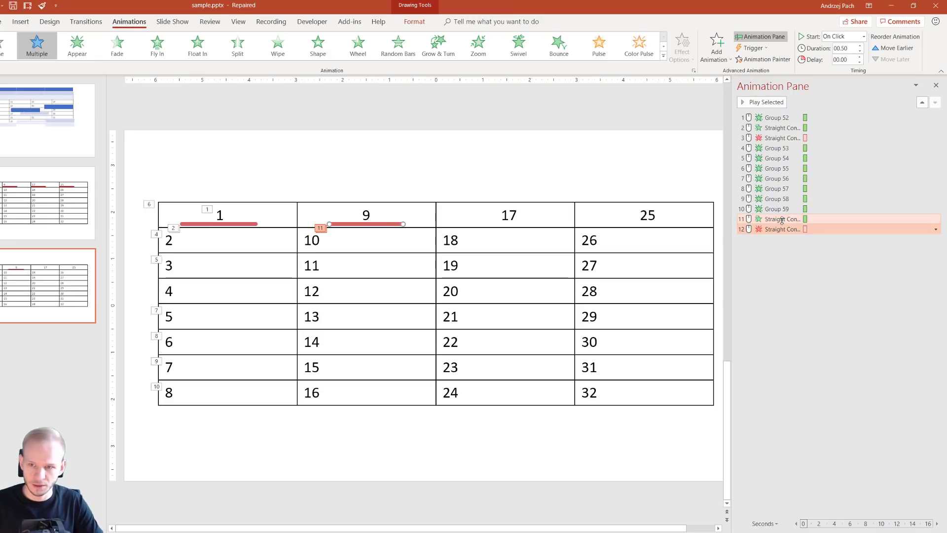
pyautogui.moveTo(782, 219); pyautogui.dragTo(784, 150)
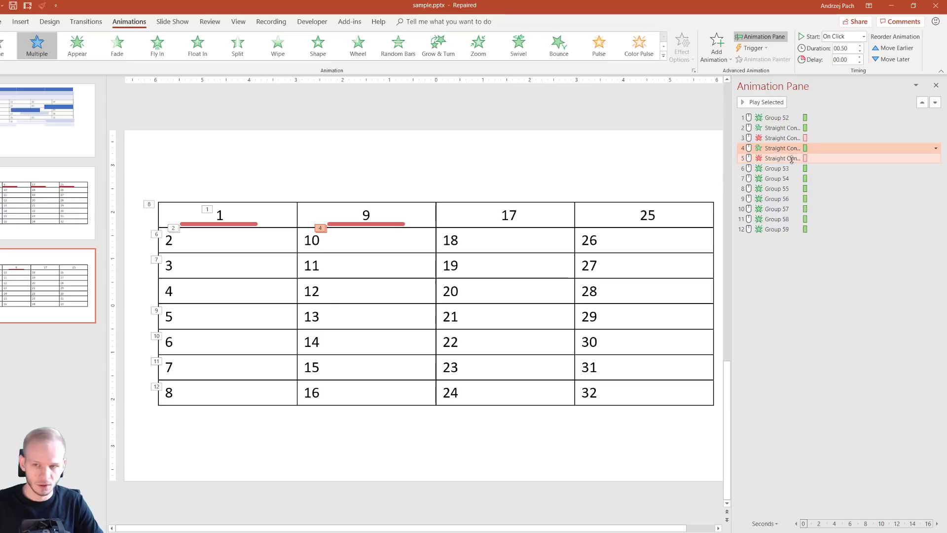
# Set the 9 underline's Split entrance to Start With Previous with a 0.50 s delay
pyautogui.click(316, 167)
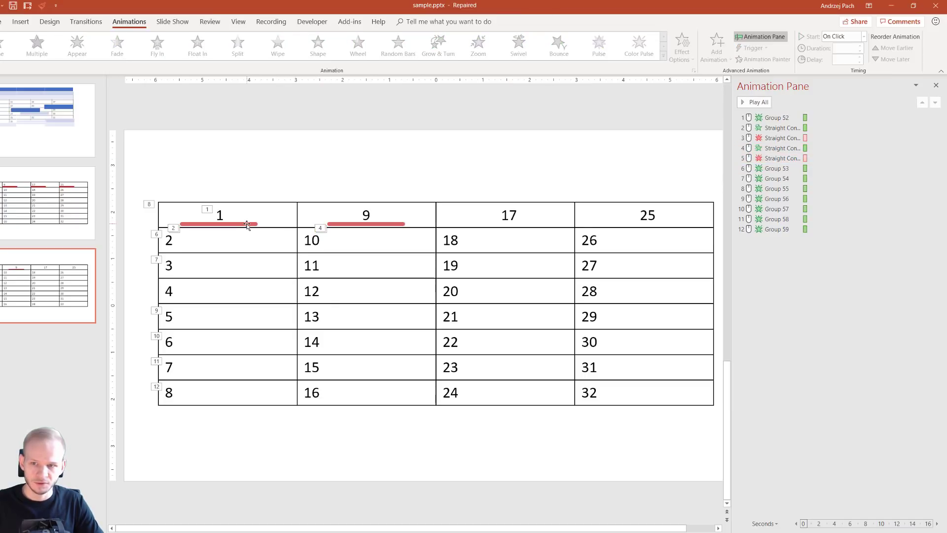
pyautogui.click(252, 224)
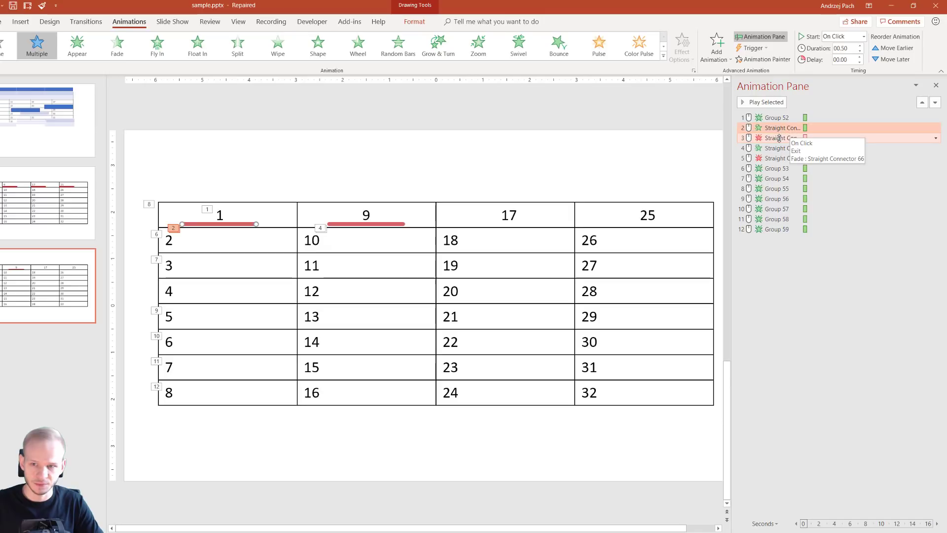
pyautogui.click(780, 148)
pyautogui.click(936, 148)
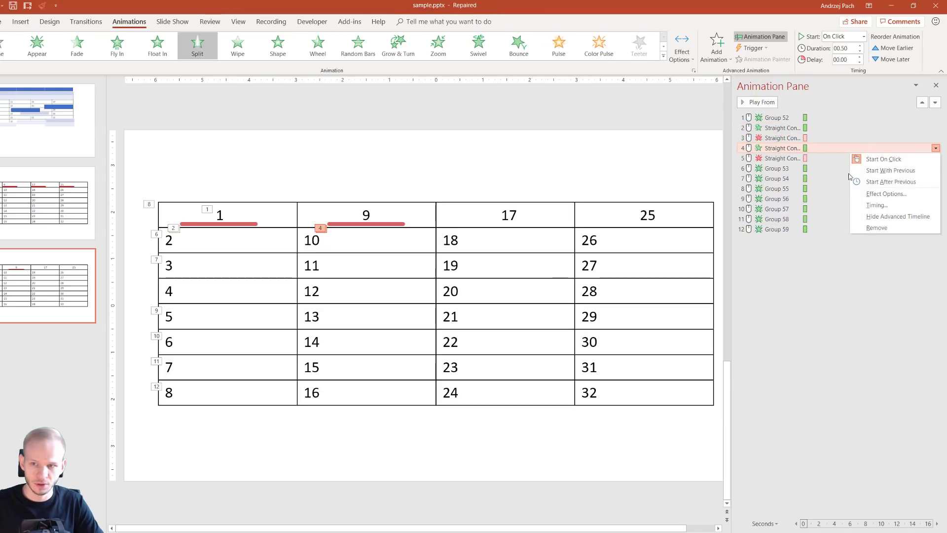
pyautogui.click(875, 170)
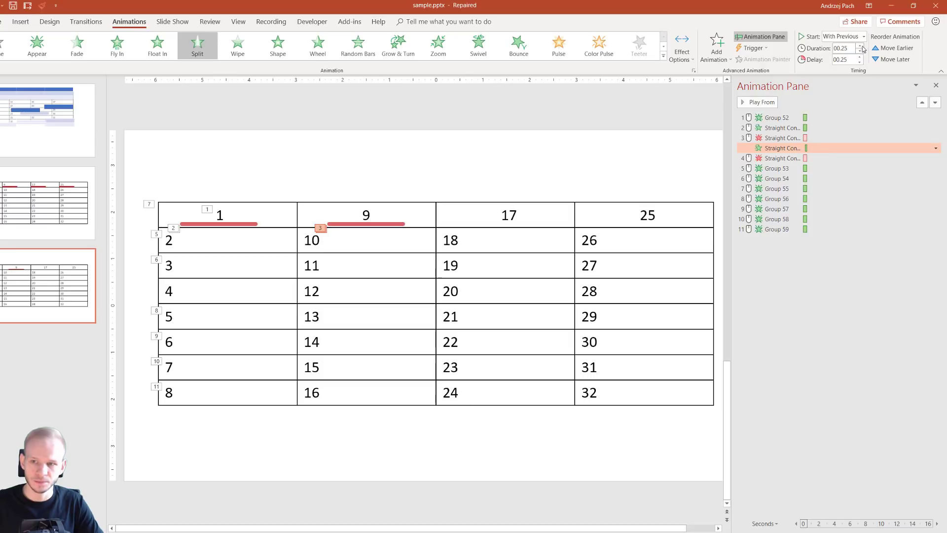
pyautogui.click(860, 57)
pyautogui.click(860, 57)
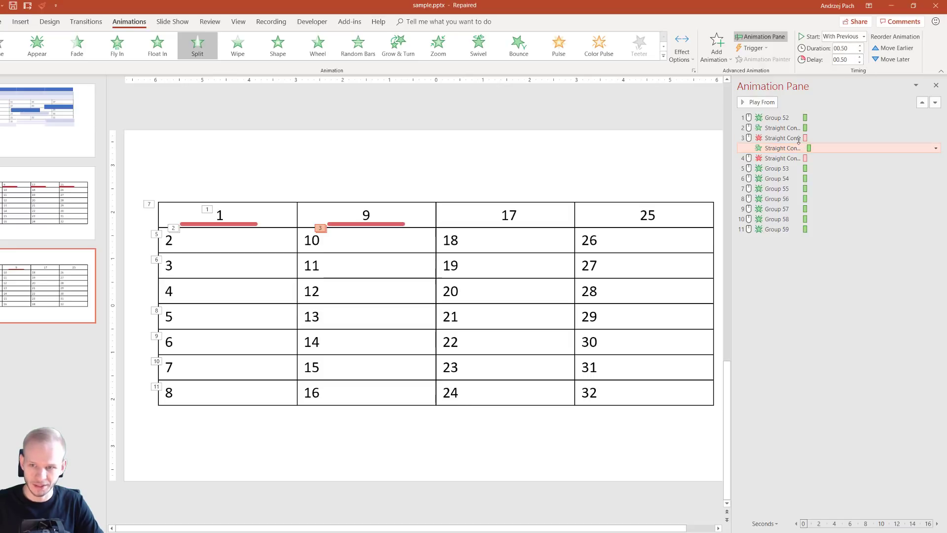
pyautogui.click(502, 136)
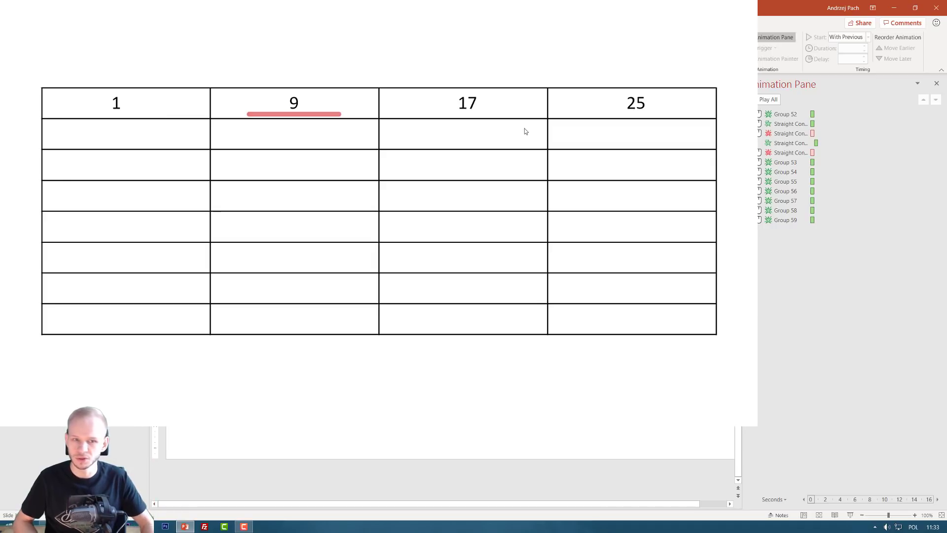
pyautogui.press('Escape')
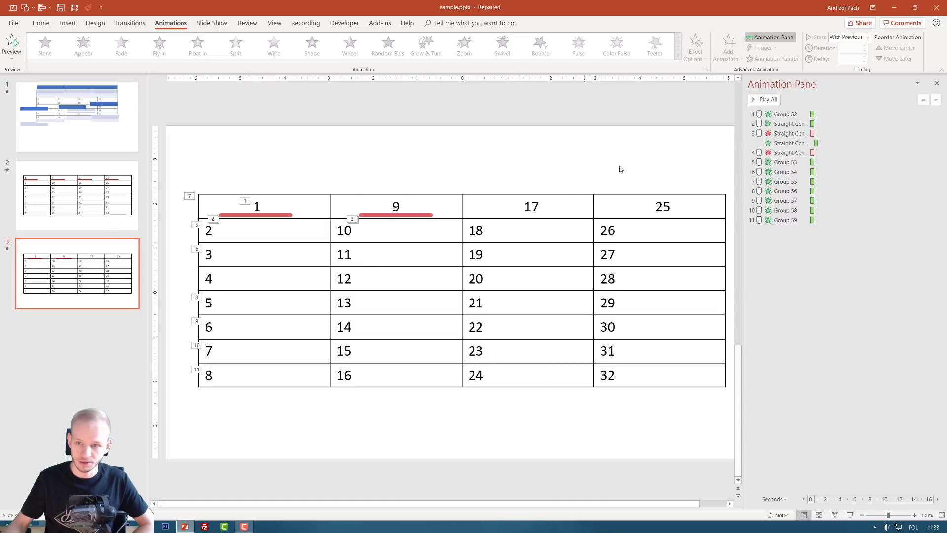
# Replace the 1 underline's Fade exit with a Split exit set to Vertical In
pyautogui.click(800, 144)
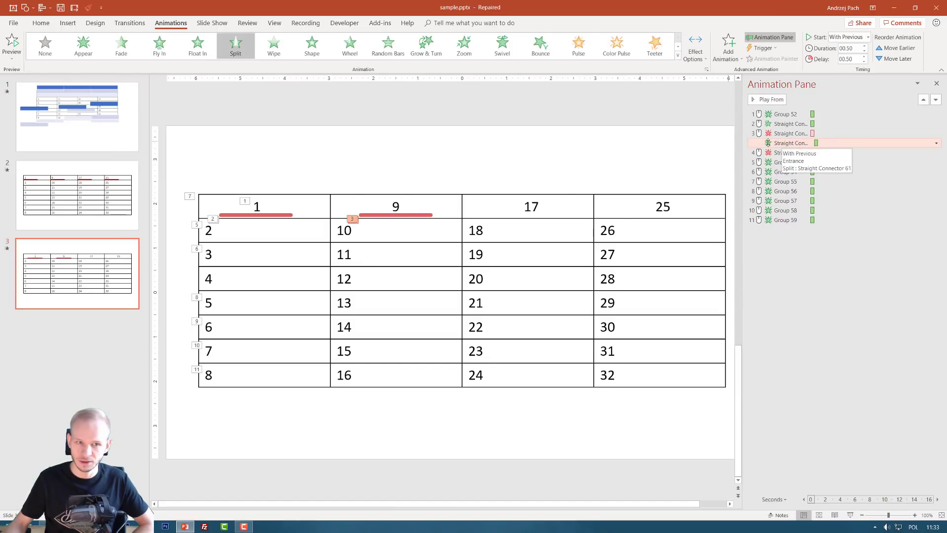
pyautogui.click(784, 133)
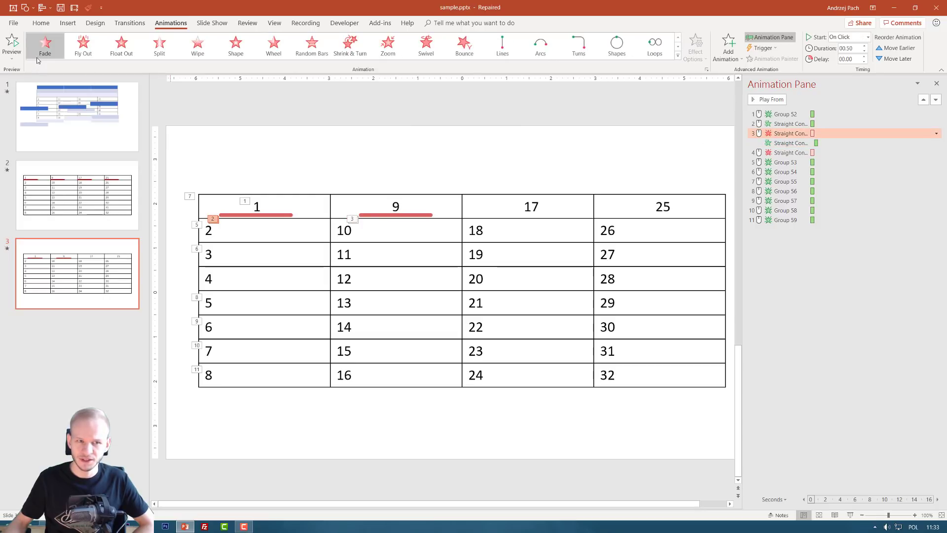
pyautogui.click(197, 46)
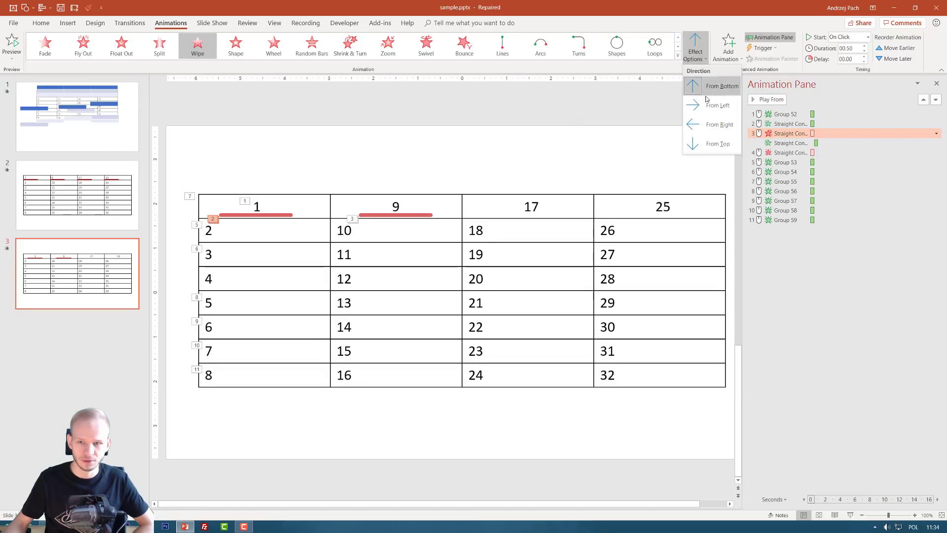
pyautogui.click(224, 64)
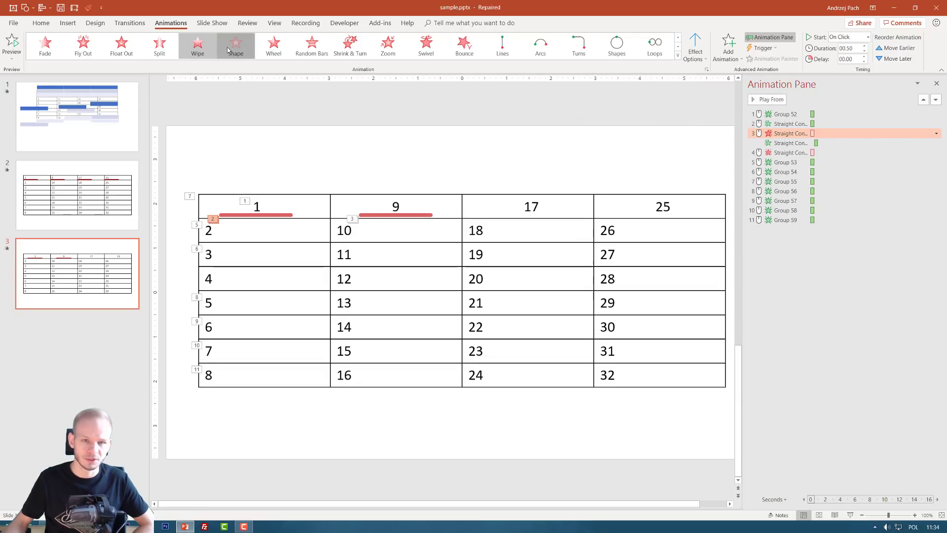
pyautogui.click(160, 45)
pyautogui.click(693, 58)
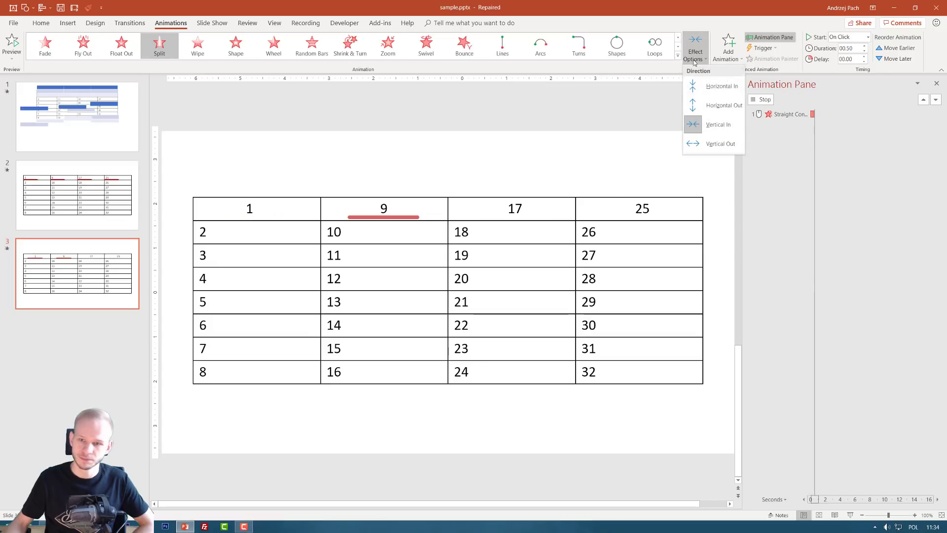
pyautogui.click(715, 144)
pyautogui.click(698, 58)
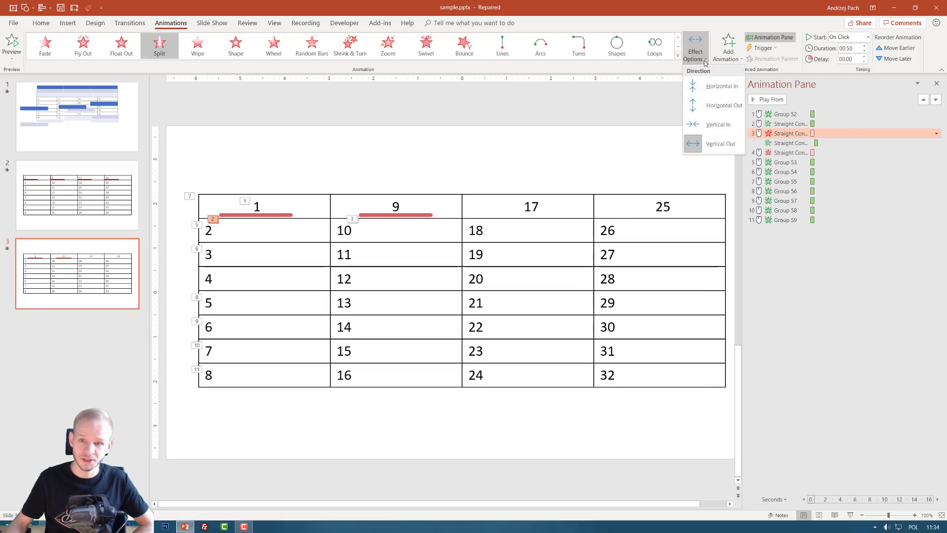
pyautogui.click(723, 124)
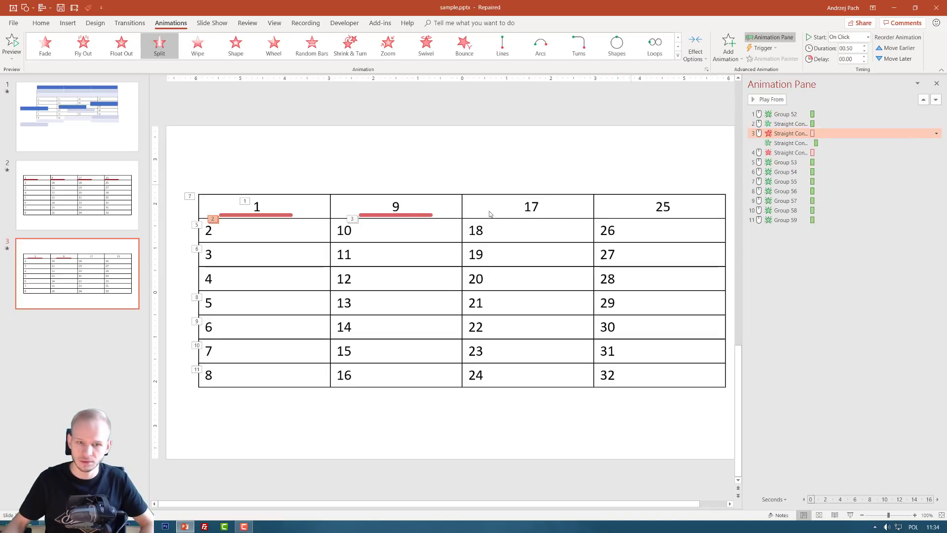
pyautogui.click(419, 215)
pyautogui.click(795, 297)
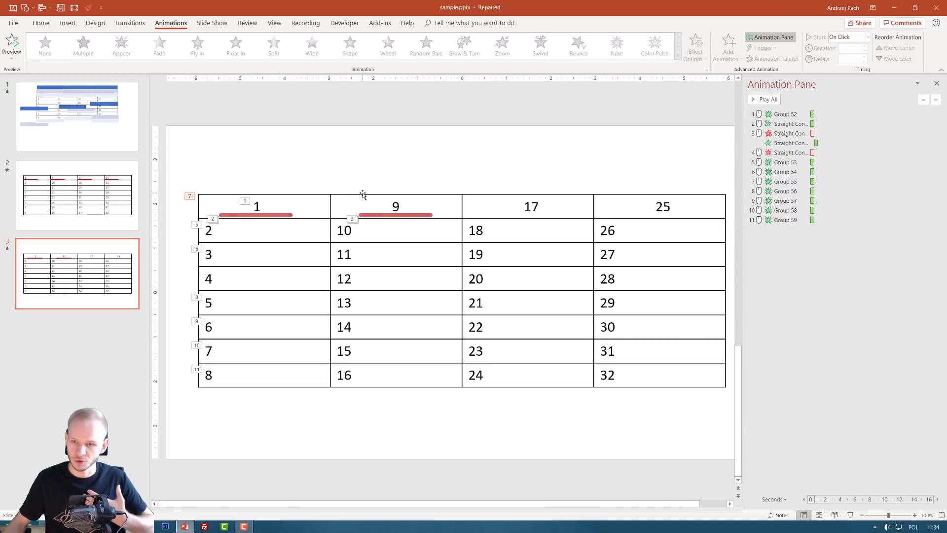
pyautogui.click(289, 213)
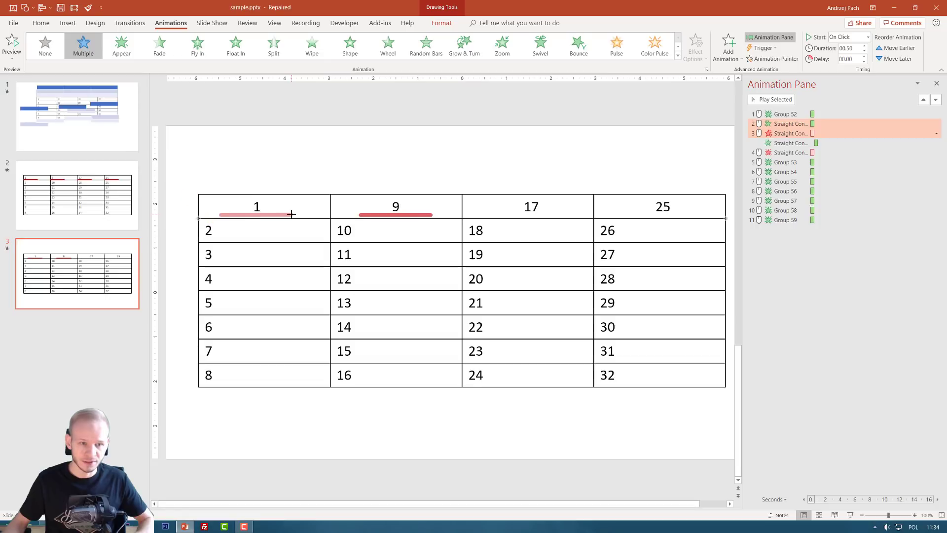
pyautogui.click(253, 154)
pyautogui.click(72, 28)
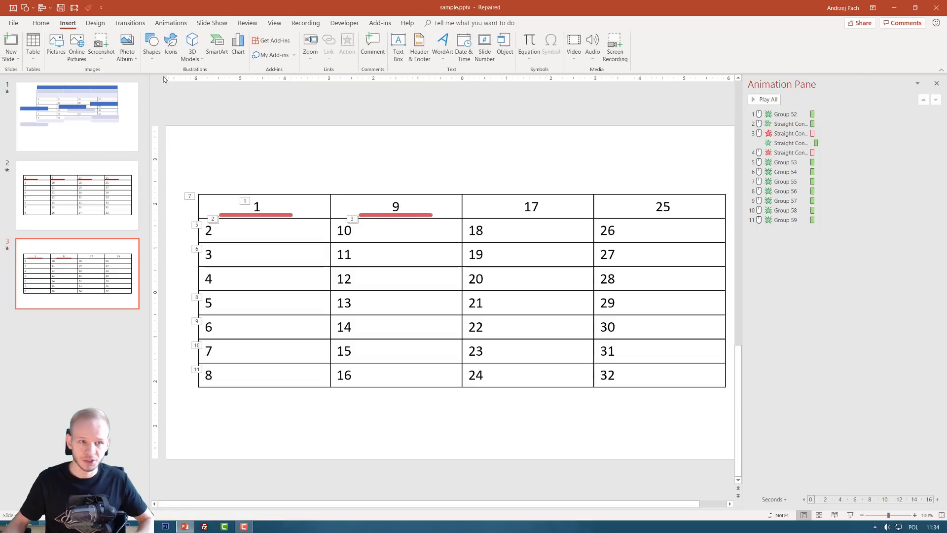
pyautogui.click(150, 45)
pyautogui.click(186, 81)
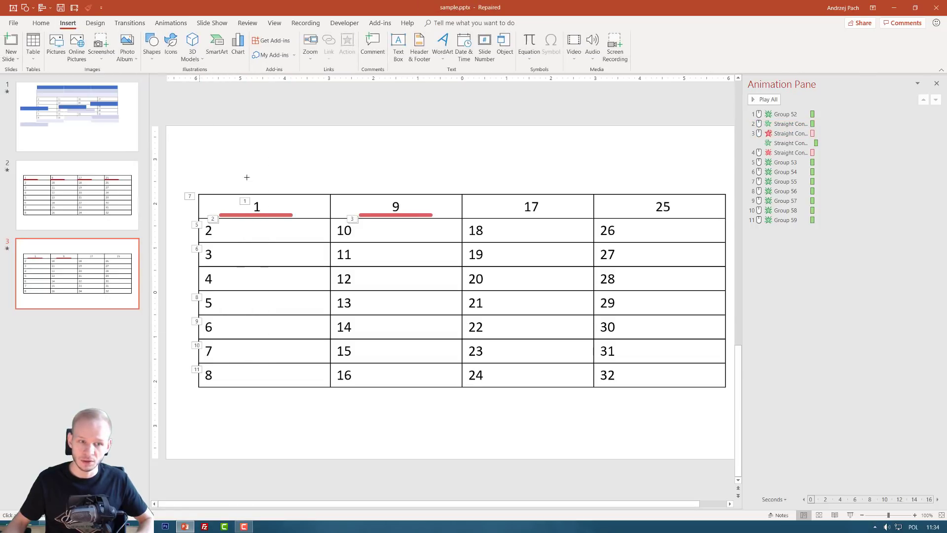
pyautogui.moveTo(214, 198); pyautogui.dragTo(309, 217)
pyautogui.rightClick(285, 208)
pyautogui.click(316, 307)
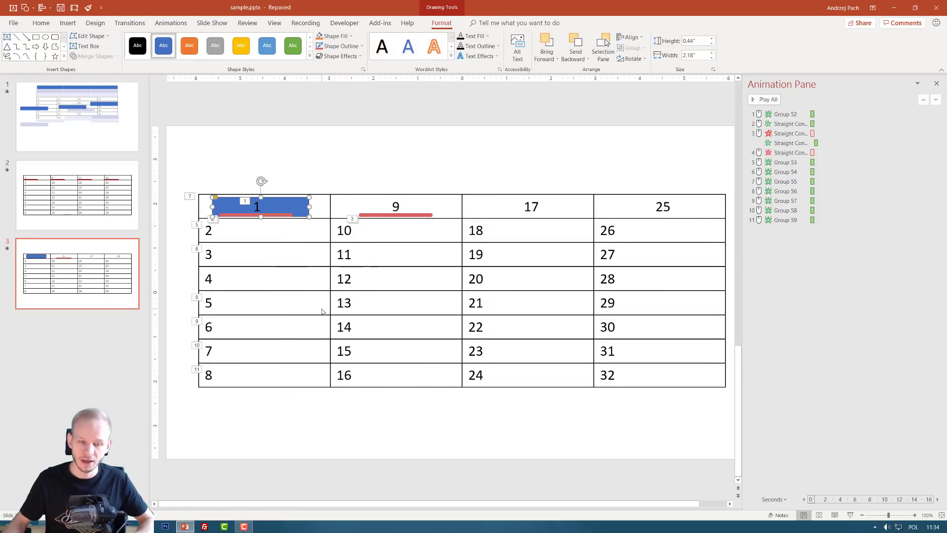
pyautogui.moveTo(218, 198); pyautogui.dragTo(269, 198)
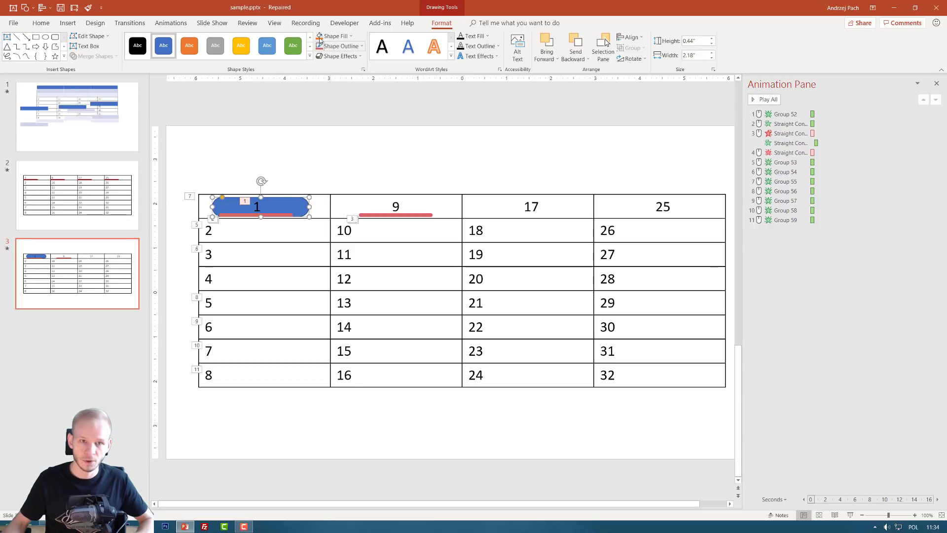
pyautogui.click(345, 36)
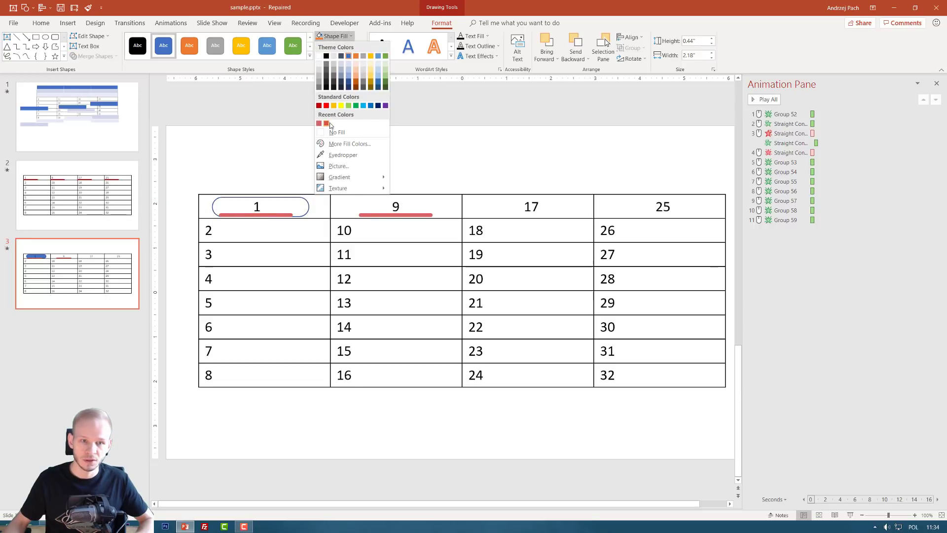
pyautogui.click(326, 123)
pyautogui.click(345, 36)
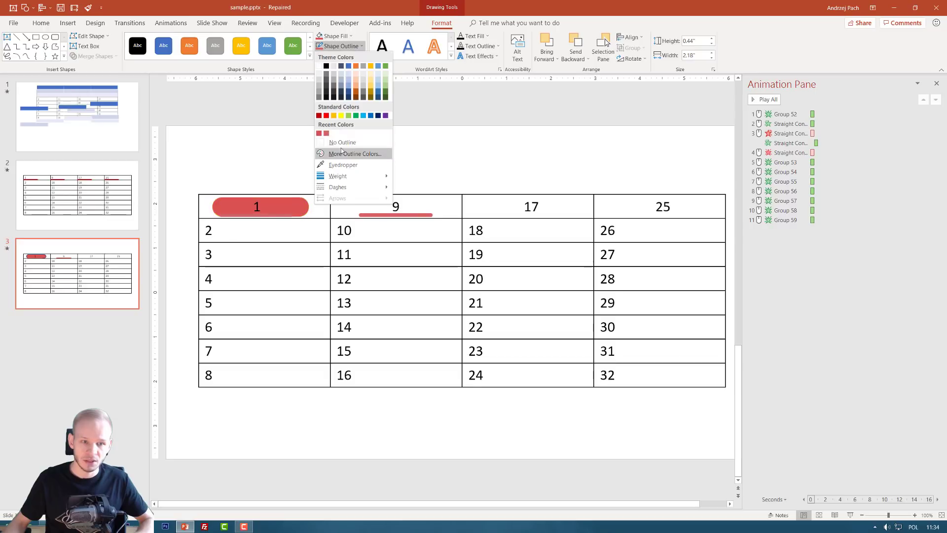
pyautogui.press('Escape')
pyautogui.moveTo(310, 206); pyautogui.dragTo(272, 206)
pyautogui.moveTo(212, 206); pyautogui.dragTo(244, 207)
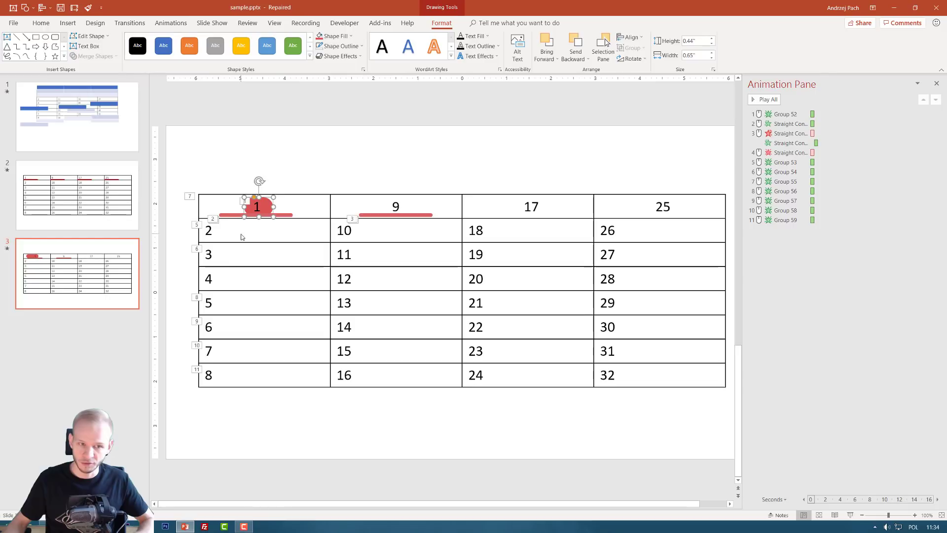
pyautogui.click(261, 215)
pyautogui.click(266, 204)
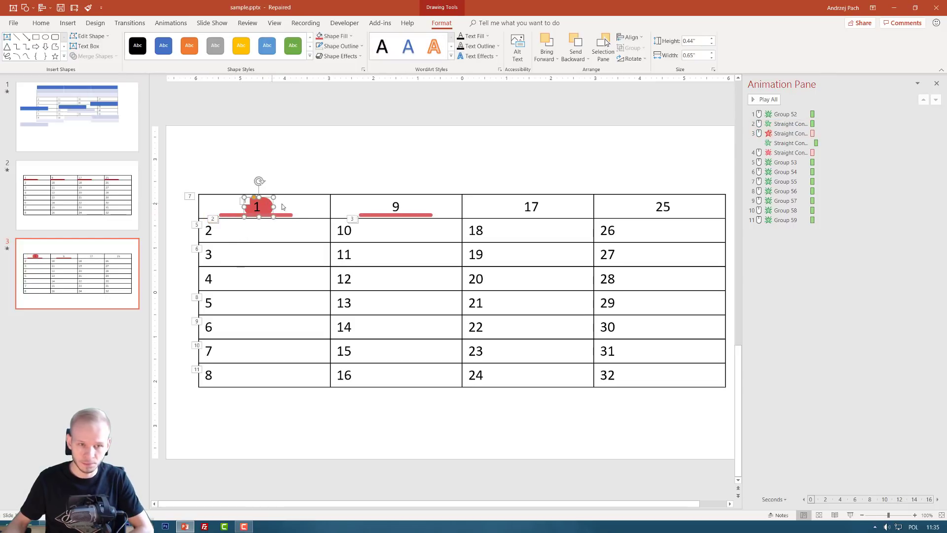
pyautogui.press('Delete')
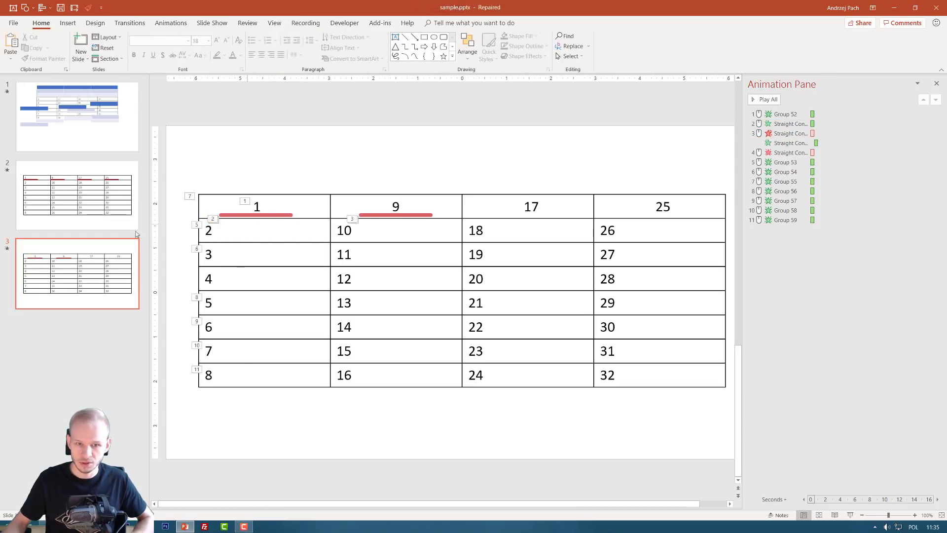
# Shorten the underline under 1 from its left end, undoing the same change to 9
pyautogui.scroll(1, 360, 246)
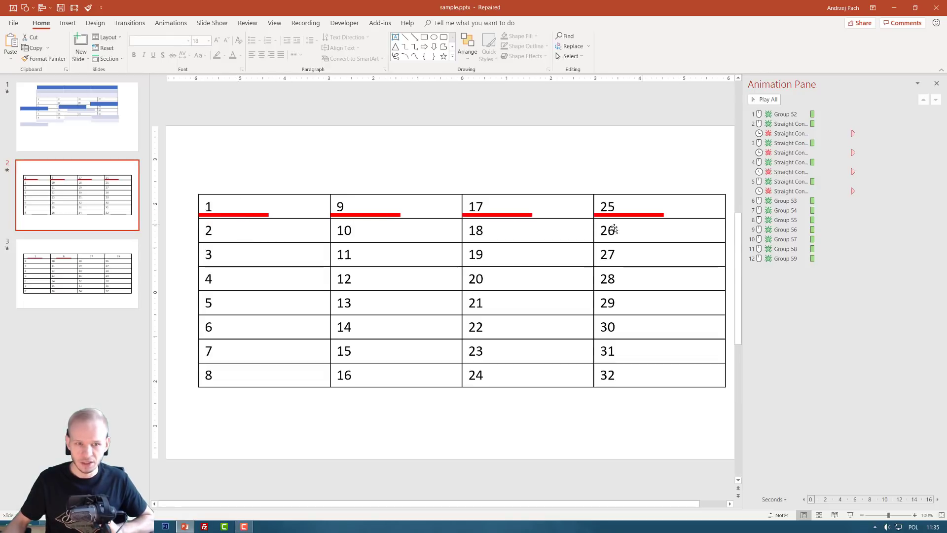
pyautogui.scroll(-1, 476, 232)
pyautogui.click(379, 216)
pyautogui.keyDown('shift'); pyautogui.click(280, 213); pyautogui.keyUp('shift')
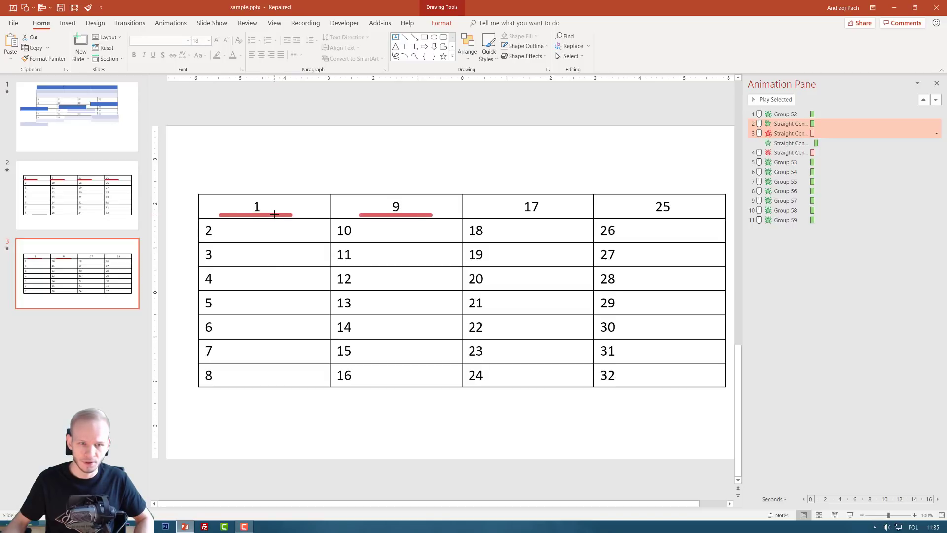
pyautogui.moveTo(221, 215); pyautogui.dragTo(240, 214)
pyautogui.click(364, 217)
pyautogui.moveTo(359, 215); pyautogui.dragTo(530, 217)
pyautogui.hotkey('ctrl', 'z')
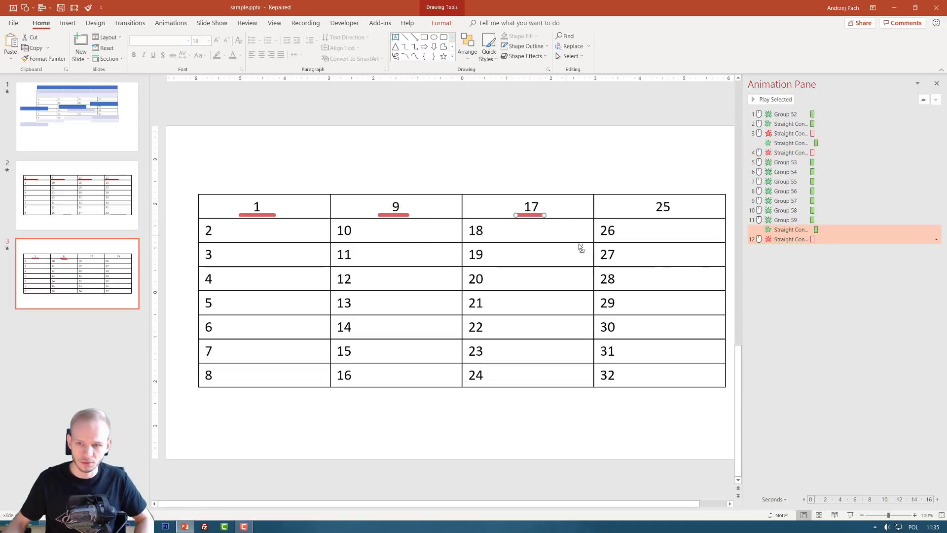
# Paste a copy of the animated underline beneath 25 and move its animations up after entry 4
pyautogui.hotkey('ctrl', 'v')
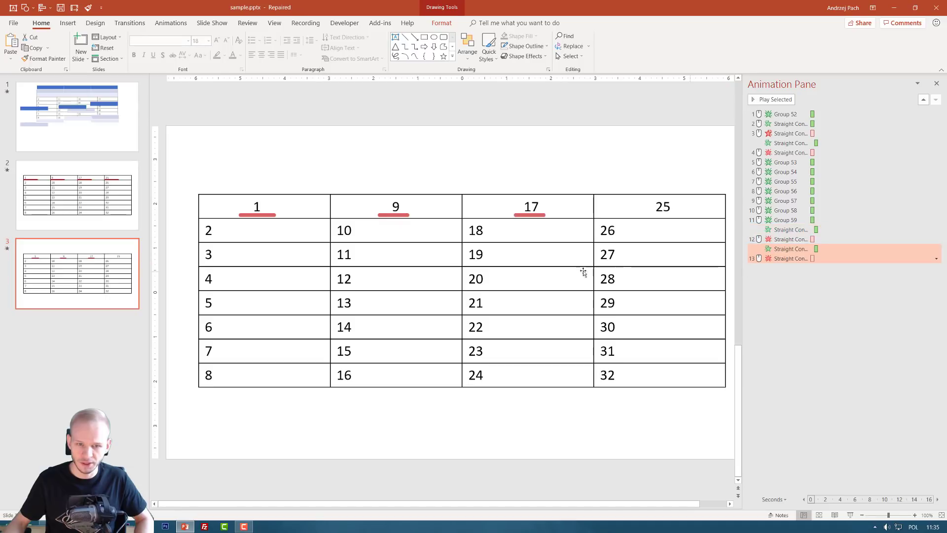
pyautogui.moveTo(432, 224); pyautogui.dragTo(695, 216)
pyautogui.press('Escape')
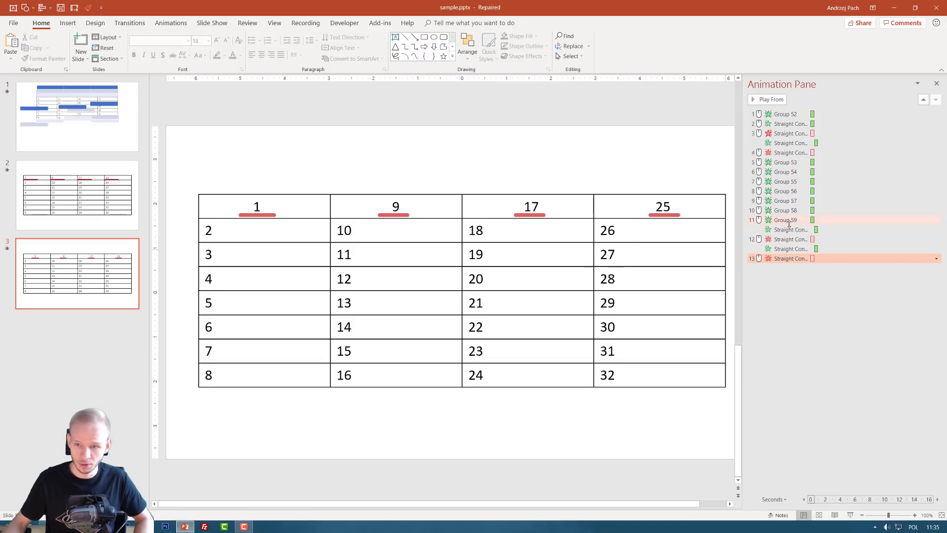
pyautogui.keyDown('shift'); pyautogui.click(788, 223); pyautogui.keyUp('shift')
pyautogui.moveTo(789, 222); pyautogui.dragTo(795, 164)
pyautogui.click(814, 337)
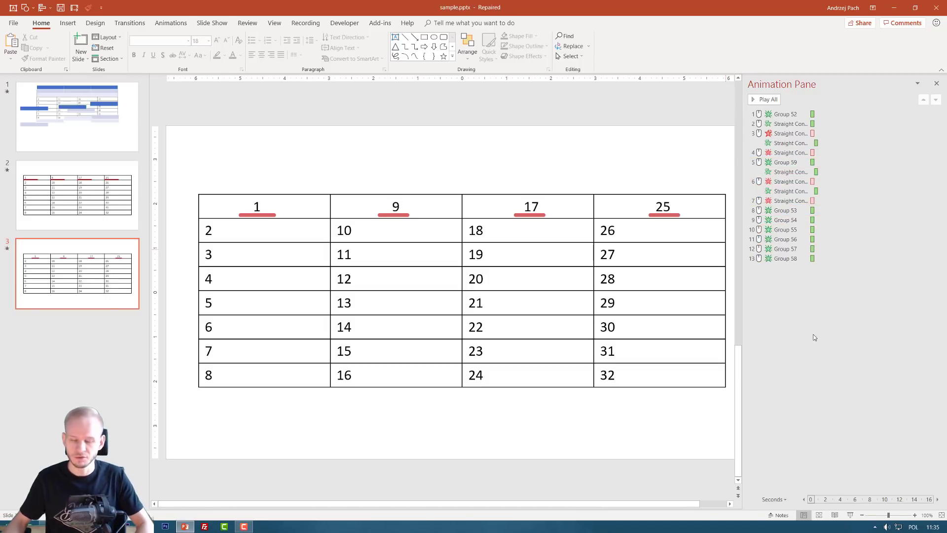
pyautogui.hotkey('shift', 'F5')
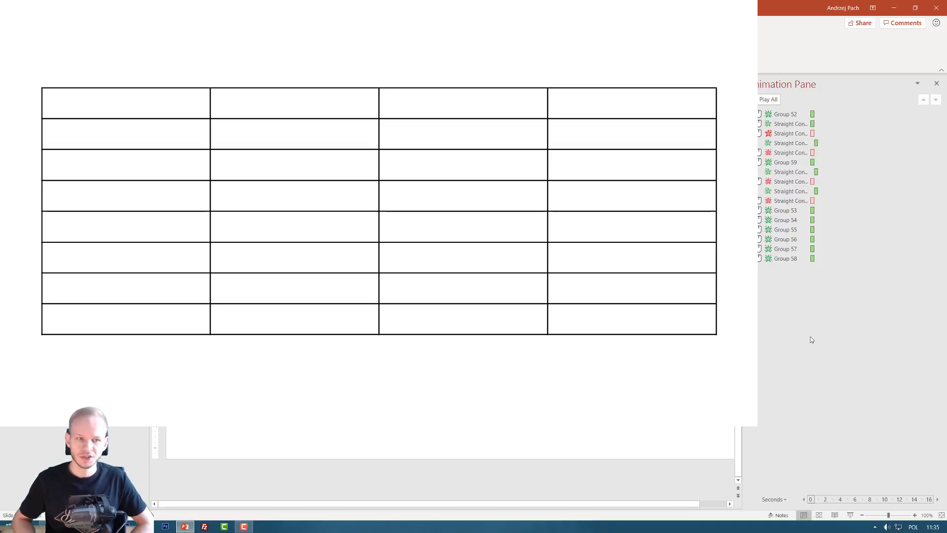
pyautogui.press('space')
pyautogui.press('space')
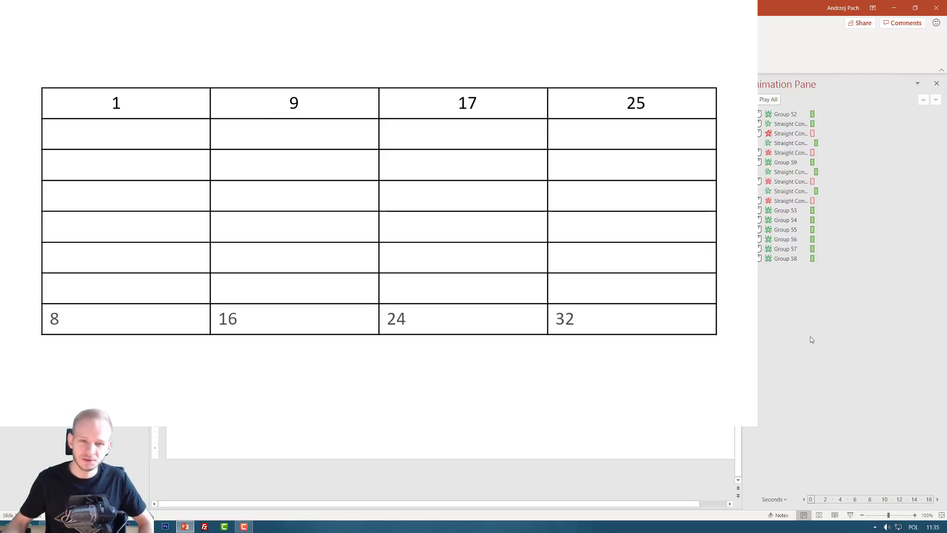
pyautogui.press('Escape')
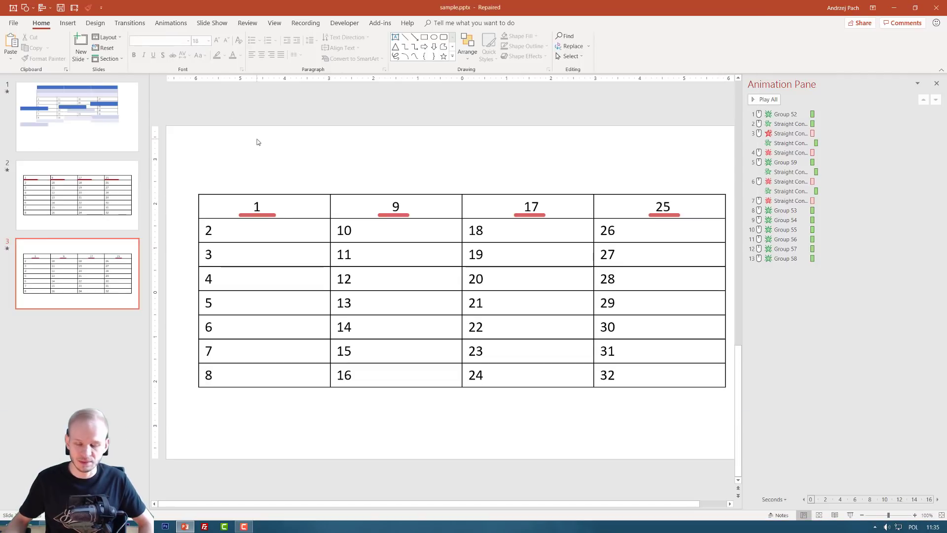
# Move Group 59's animation below the underline Straight Connector entries
pyautogui.click(405, 216)
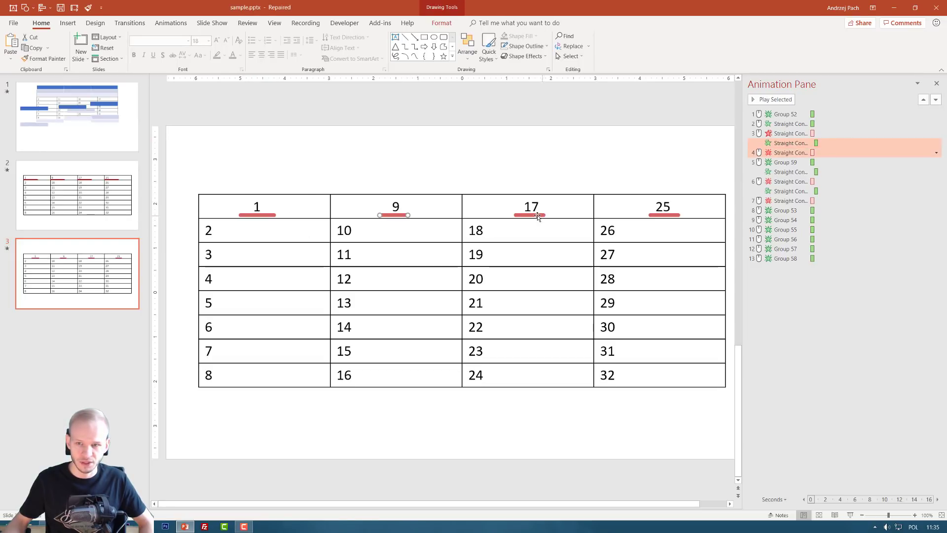
pyautogui.click(536, 215)
pyautogui.moveTo(784, 162); pyautogui.dragTo(791, 201)
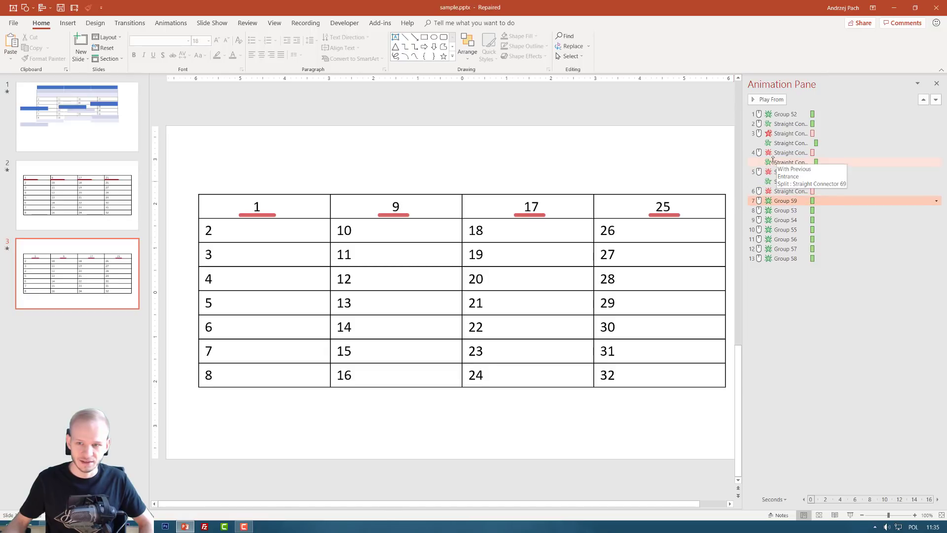
pyautogui.click(776, 171)
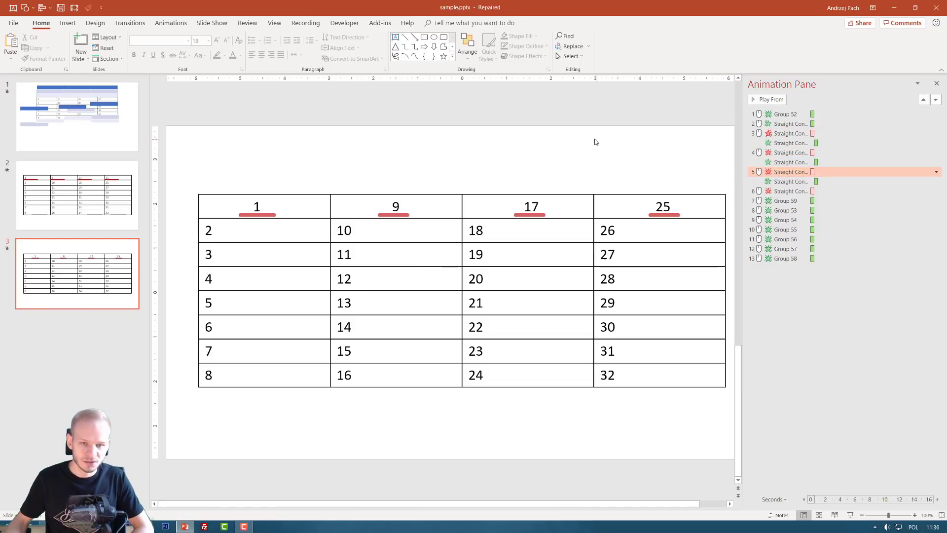
pyautogui.click(431, 151)
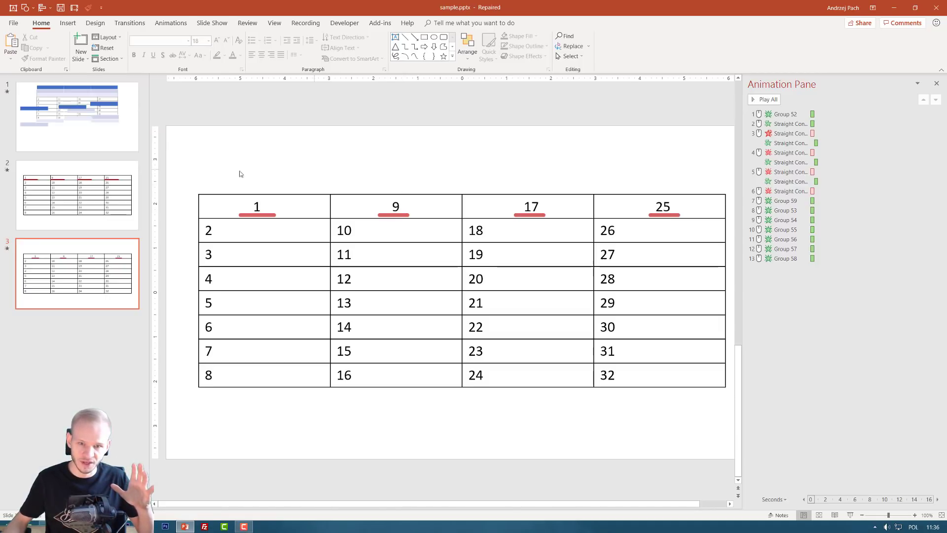
# Select all four red underlines under 1, 9, 17 and 25 together
pyautogui.moveTo(188, 169); pyautogui.dragTo(742, 355)
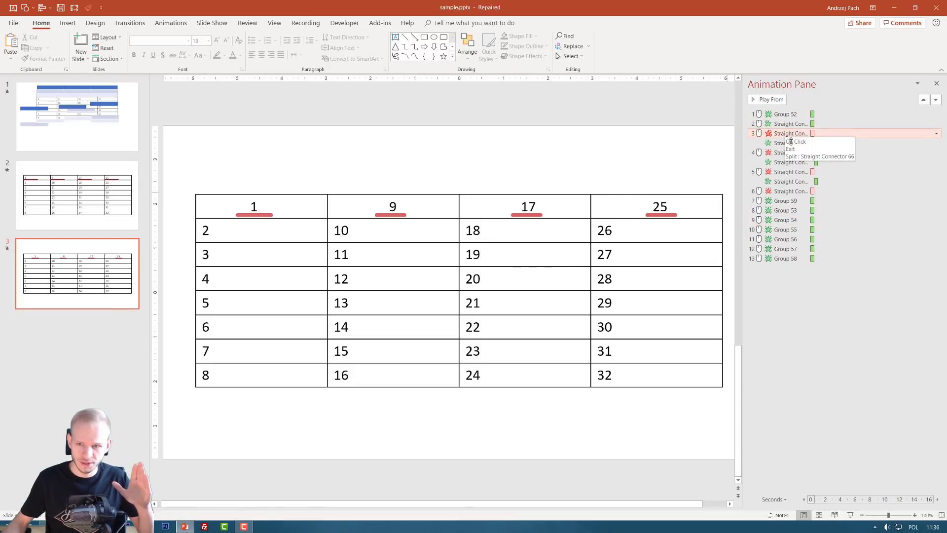
pyautogui.click(789, 153)
pyautogui.click(790, 162)
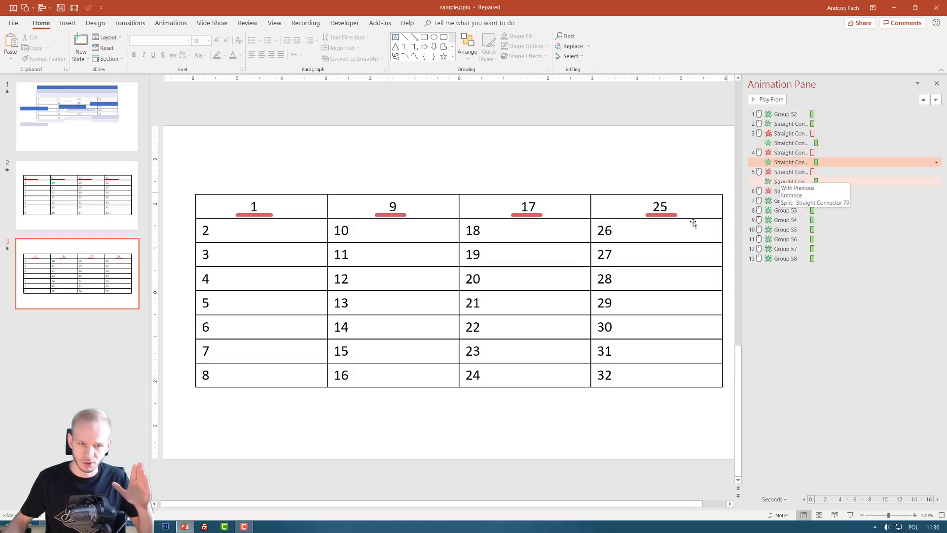
pyautogui.click(254, 216)
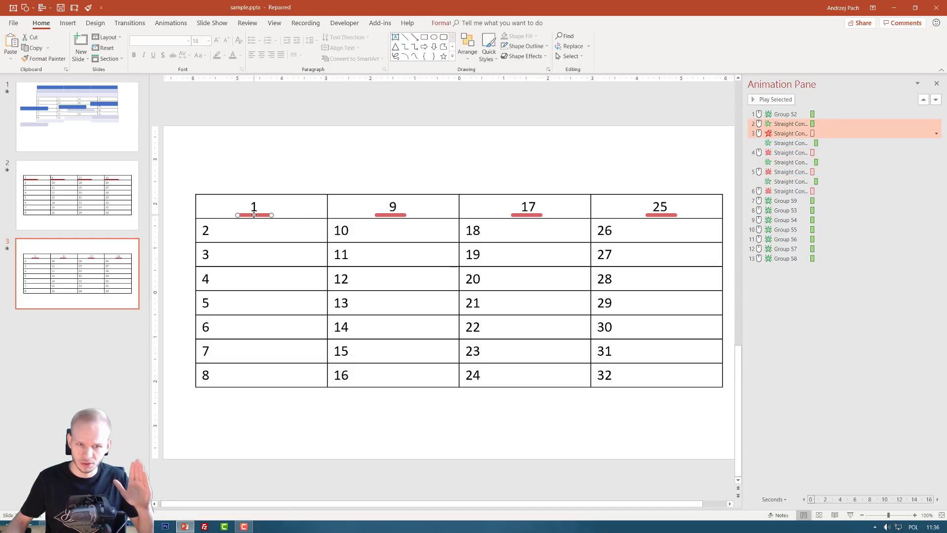
pyautogui.click(392, 215)
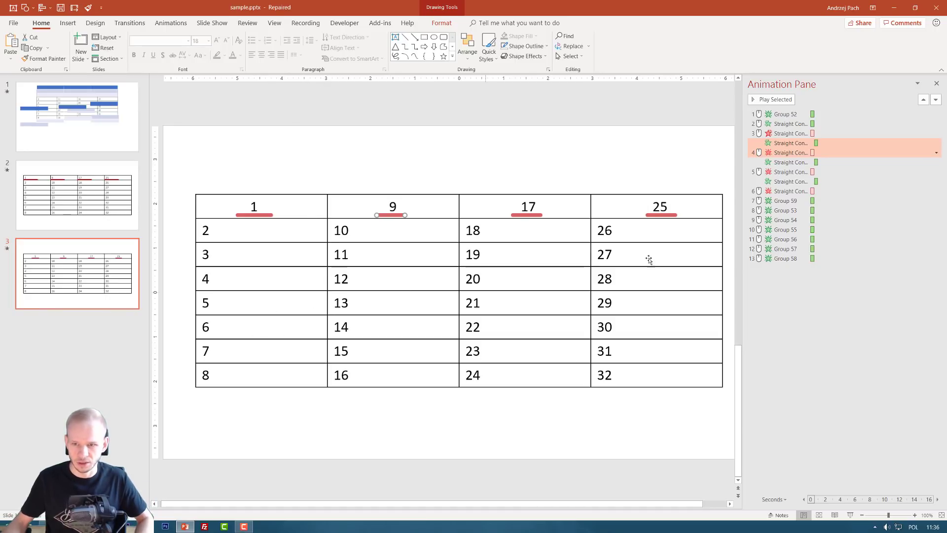
pyautogui.moveTo(212, 163); pyautogui.dragTo(449, 240)
pyautogui.moveTo(180, 150); pyautogui.dragTo(724, 243)
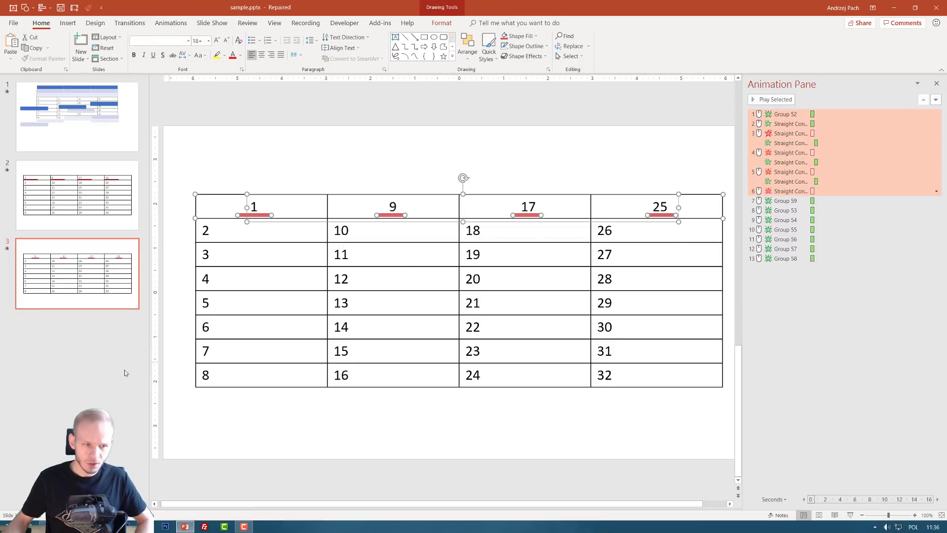
# Add a new slide 4, paste the underlines, and delete its empty title and content placeholders
pyautogui.click(84, 341)
pyautogui.rightClick(91, 341)
pyautogui.click(108, 369)
pyautogui.hotkey('ctrl', 'v')
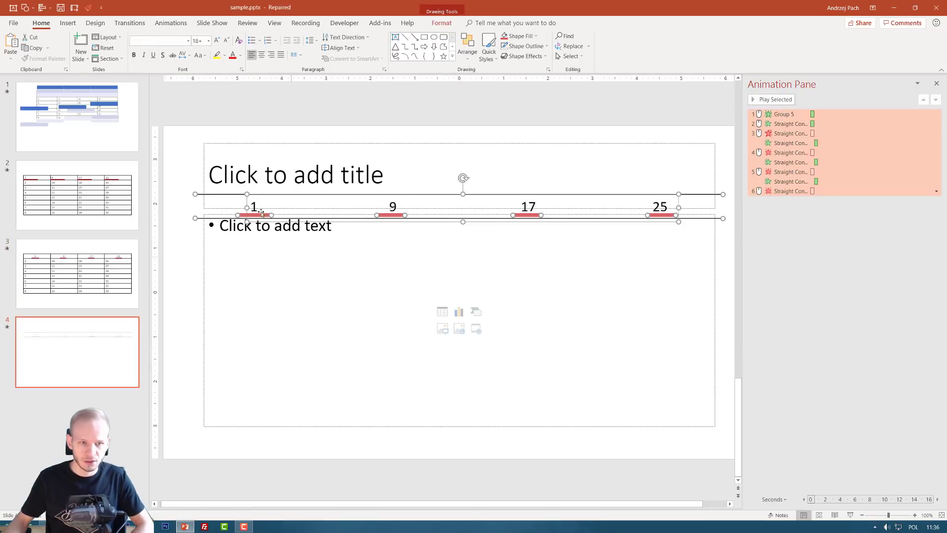
pyautogui.moveTo(188, 133); pyautogui.dragTo(741, 212)
pyautogui.press('Delete')
pyautogui.click(628, 276)
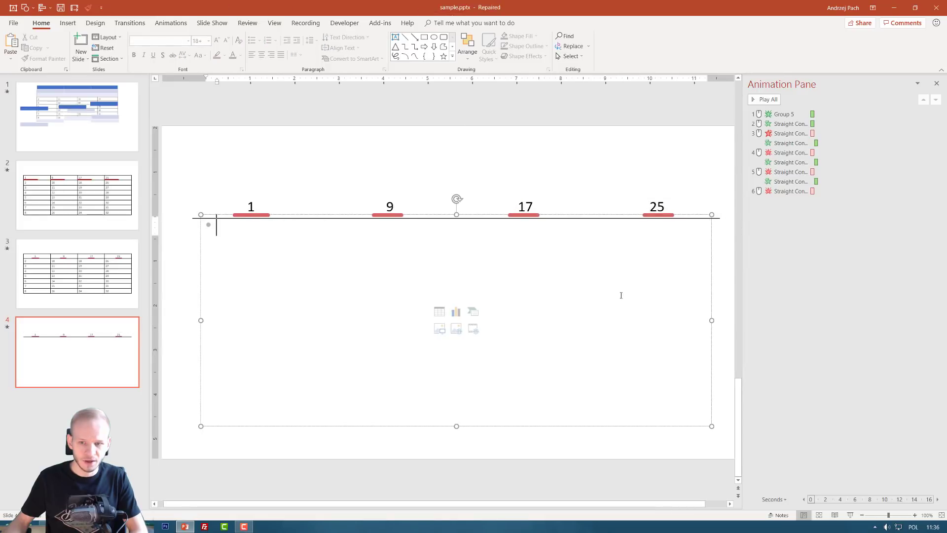
pyautogui.click(714, 287)
pyautogui.press('Delete')
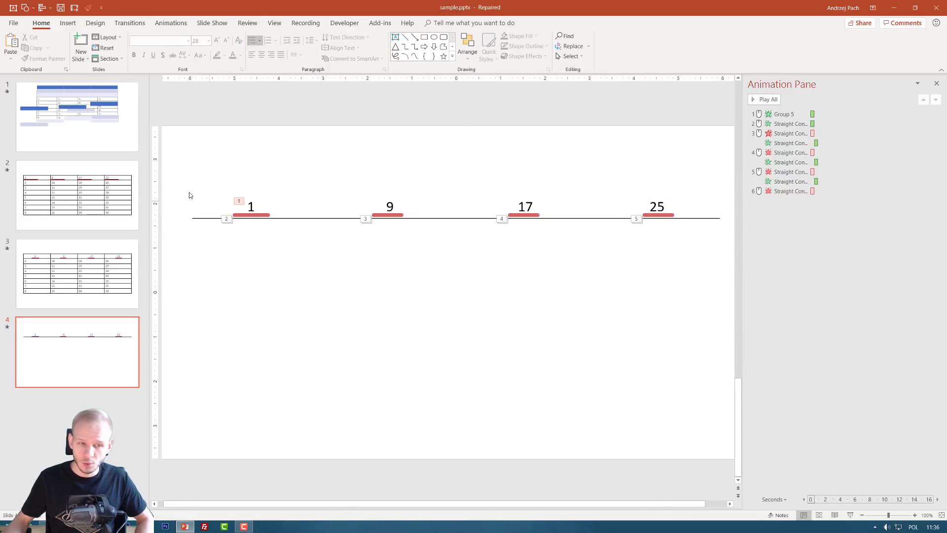
# Duplicate the pasted underline row and place the copy below the original
pyautogui.moveTo(179, 176); pyautogui.dragTo(715, 262)
pyautogui.hotkey('ctrl', 'd')
pyautogui.moveTo(355, 234); pyautogui.dragTo(353, 267)
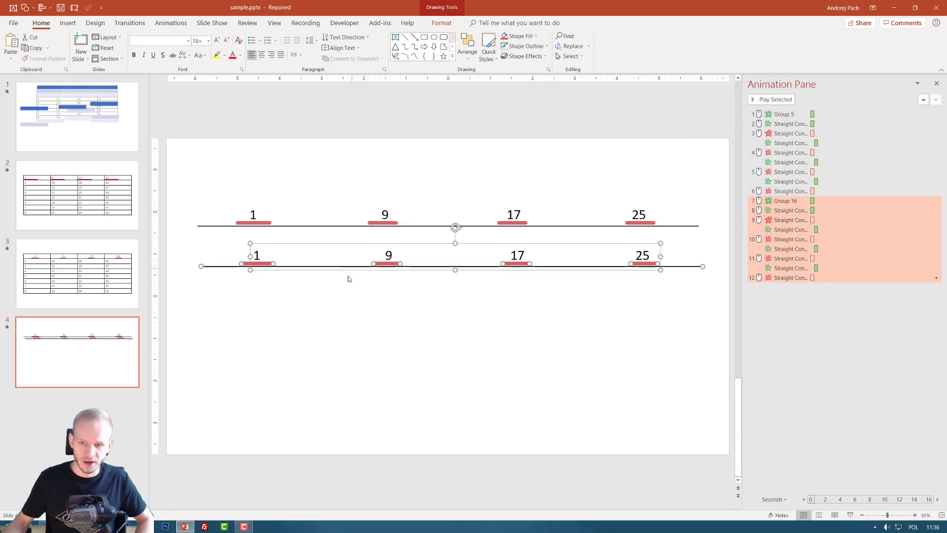
pyautogui.click(772, 321)
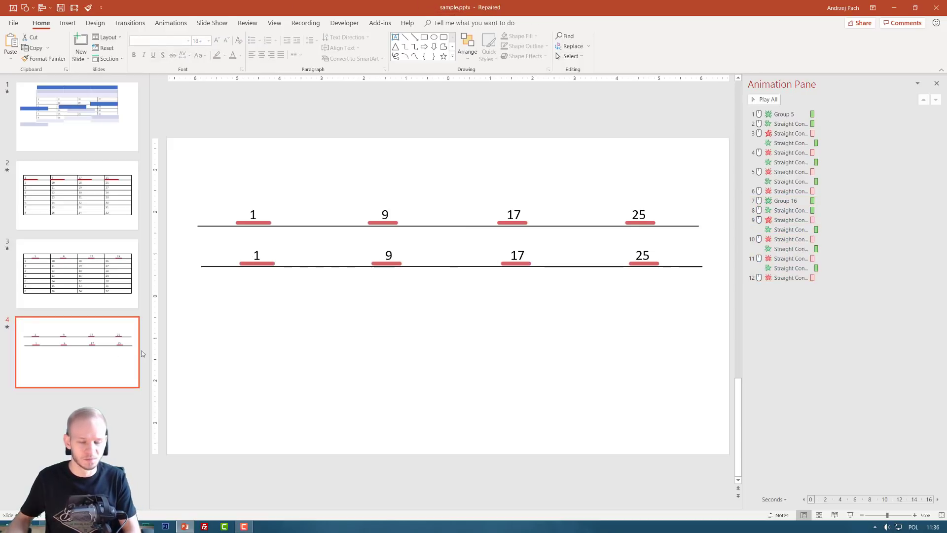
pyautogui.scroll(1, 285, 358)
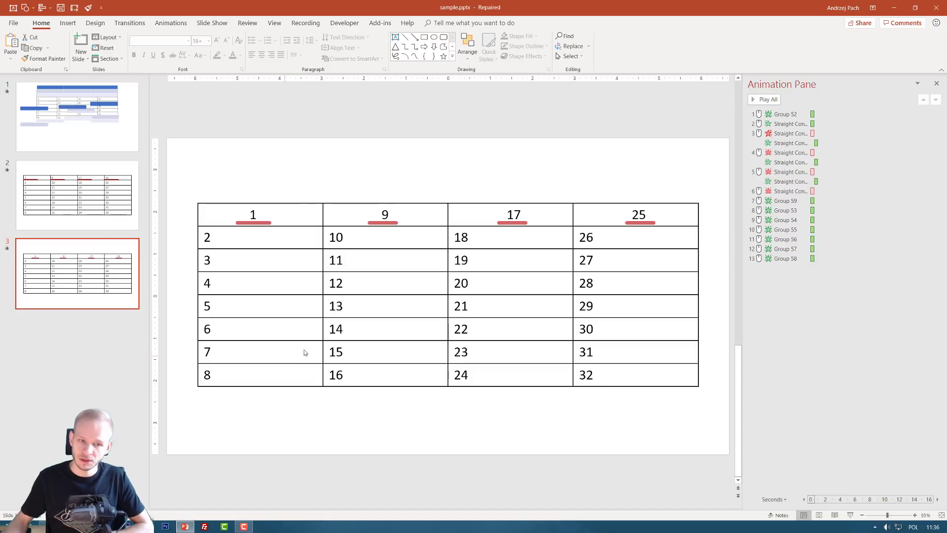
# Return to slide 3 and undo the accidental shift of Group 55, the row 4 numbers
pyautogui.scroll(1, 254, 223)
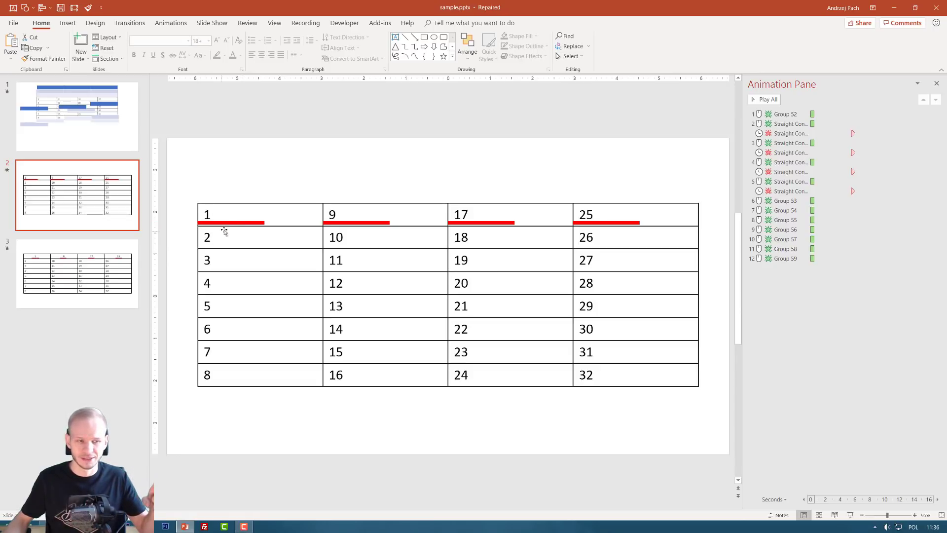
pyautogui.click(99, 277)
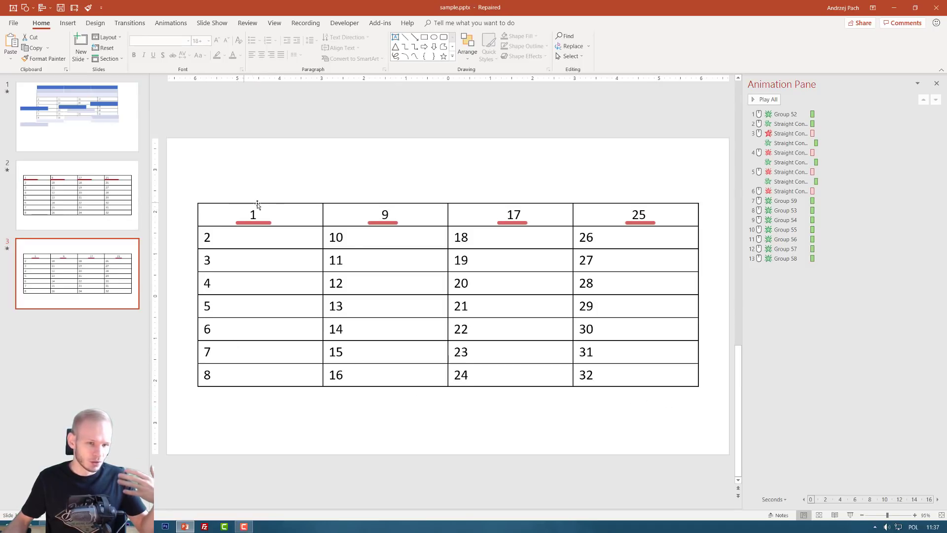
pyautogui.click(277, 201)
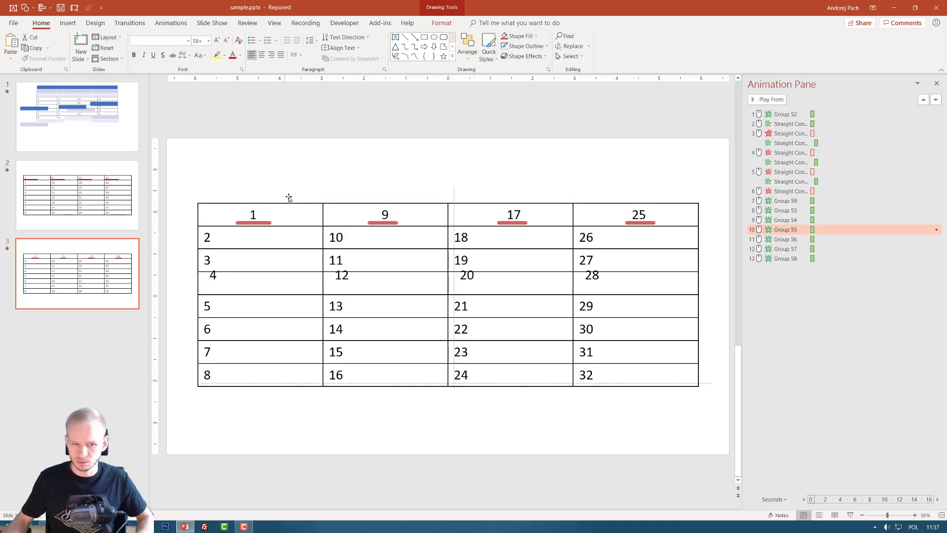
pyautogui.hotkey('ctrl', 'z')
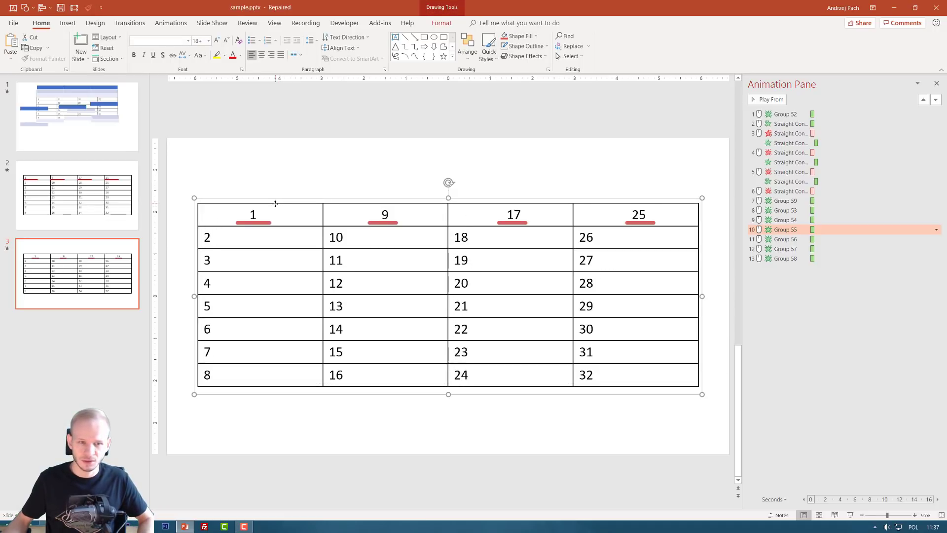
pyautogui.keyDown('shift'); pyautogui.click(271, 198); pyautogui.keyUp('shift')
pyautogui.moveTo(272, 204); pyautogui.dragTo(289, 165)
pyautogui.click(257, 183)
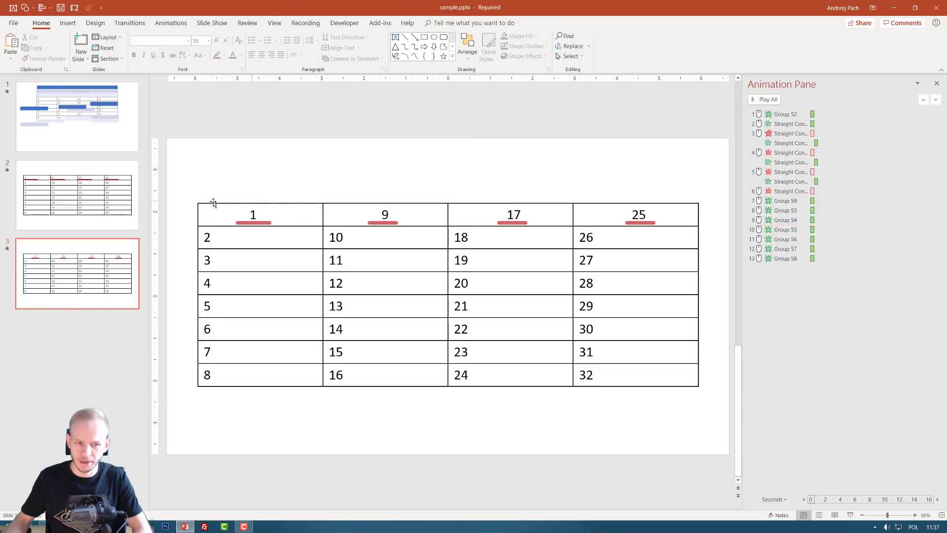